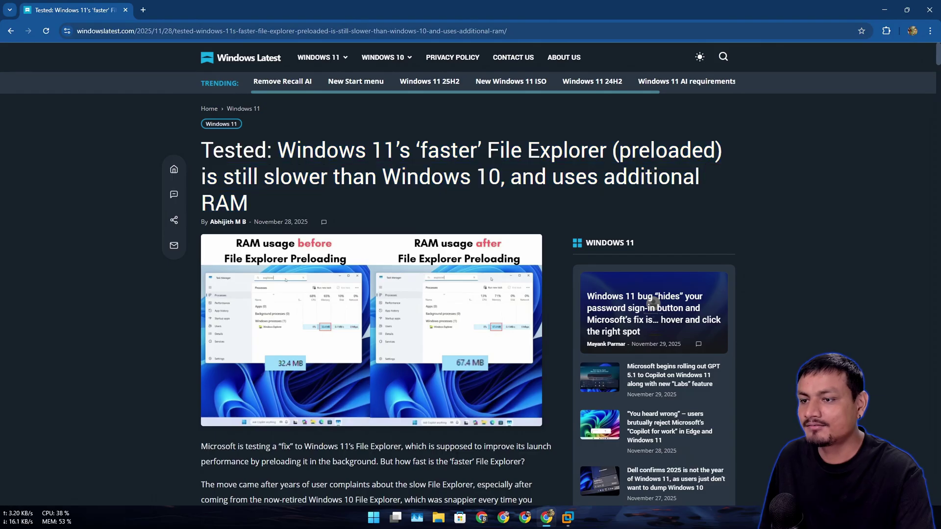
- Read through the Windows Latest article on Windows 11's preloaded File Explorer, covering its RAM usage, launch speed and Windows 10 comparison
{"action": "left_click_drag", "start_coordinate": [723, 150], "coordinate": [488, 149]}
{"action": "left_click", "coordinate": [488, 150]}
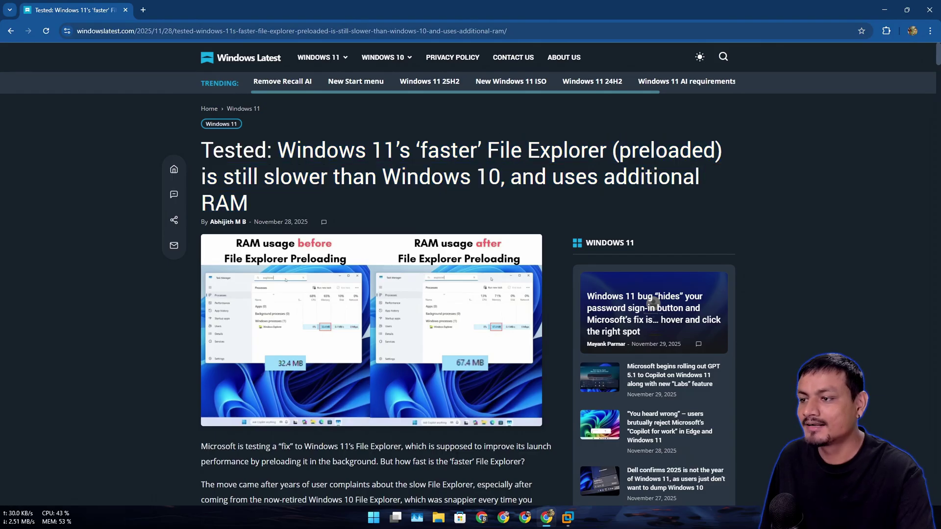
{"action": "left_click_drag", "start_coordinate": [382, 176], "coordinate": [505, 176]}
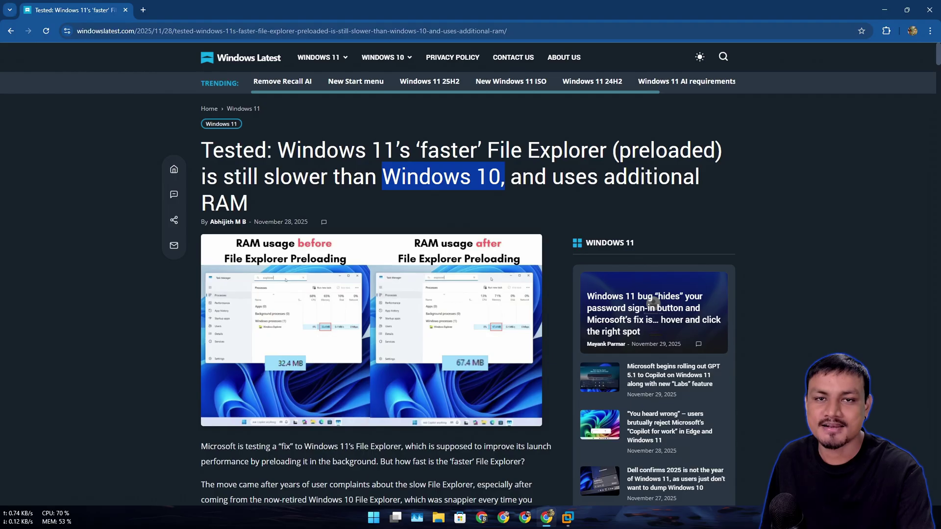
{"action": "scroll", "coordinate": [653, 300], "scroll_direction": "down", "scroll_amount": 15}
{"action": "scroll", "coordinate": [653, 300], "scroll_direction": "up", "scroll_amount": 3}
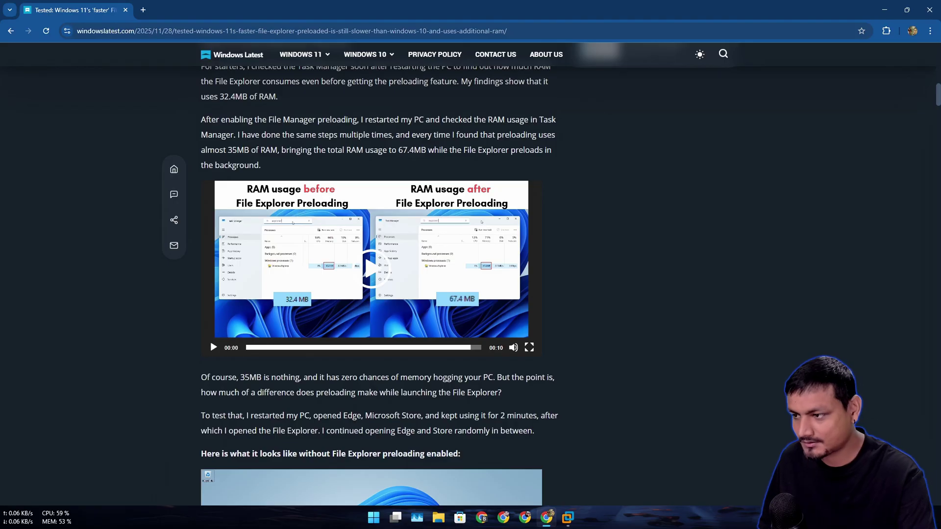
{"action": "scroll", "coordinate": [474, 285], "scroll_direction": "down", "scroll_amount": 1}
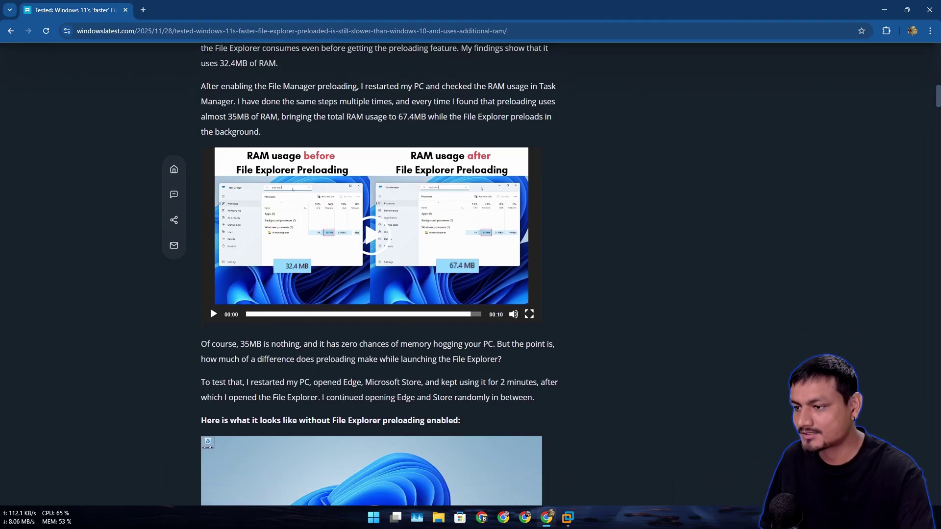
{"action": "scroll", "coordinate": [477, 421], "scroll_direction": "down", "scroll_amount": 20}
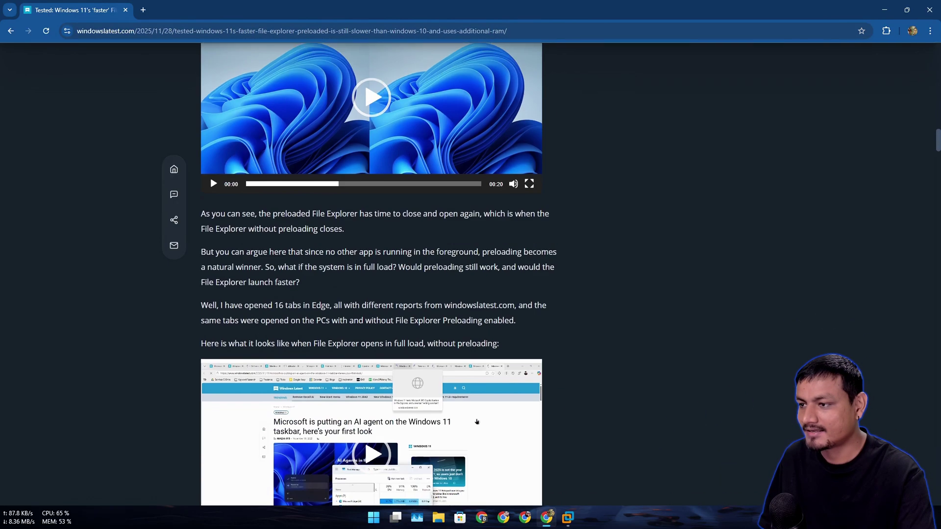
{"action": "scroll", "coordinate": [477, 421], "scroll_direction": "up", "scroll_amount": 4}
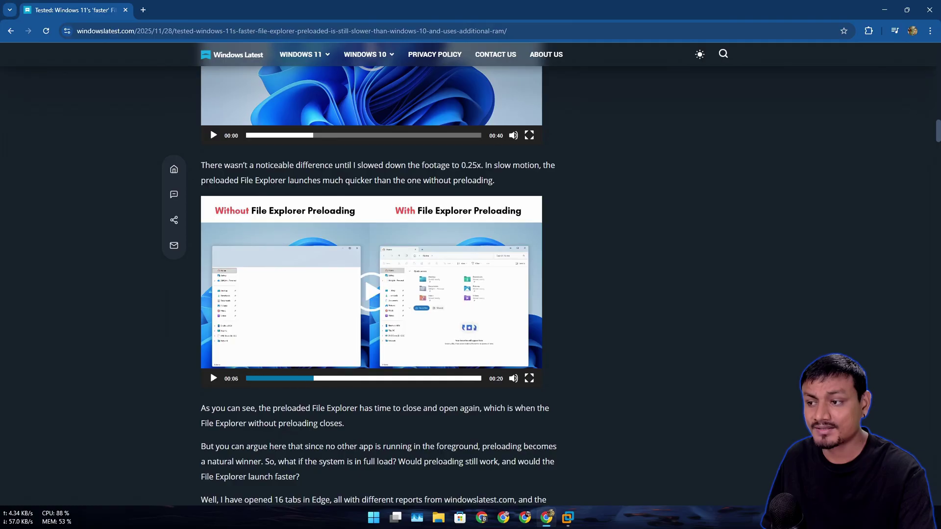
{"action": "scroll", "coordinate": [486, 74], "scroll_direction": "down", "scroll_amount": 15}
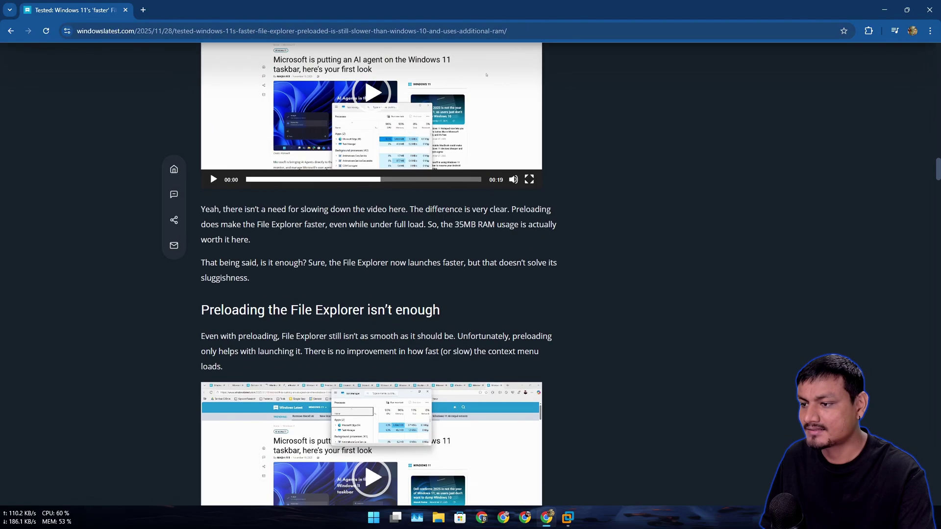
{"action": "scroll", "coordinate": [486, 74], "scroll_direction": "down", "scroll_amount": 20}
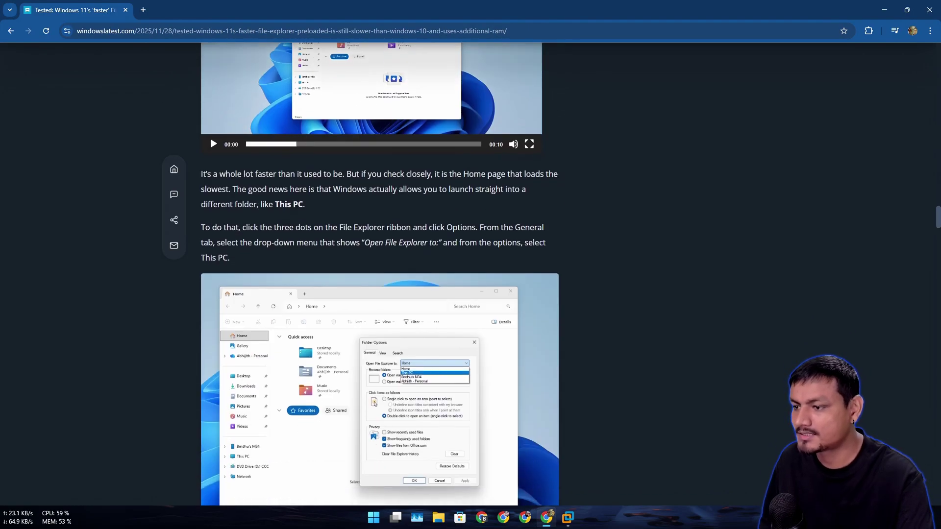
{"action": "scroll", "coordinate": [379, 274], "scroll_direction": "down", "scroll_amount": 15}
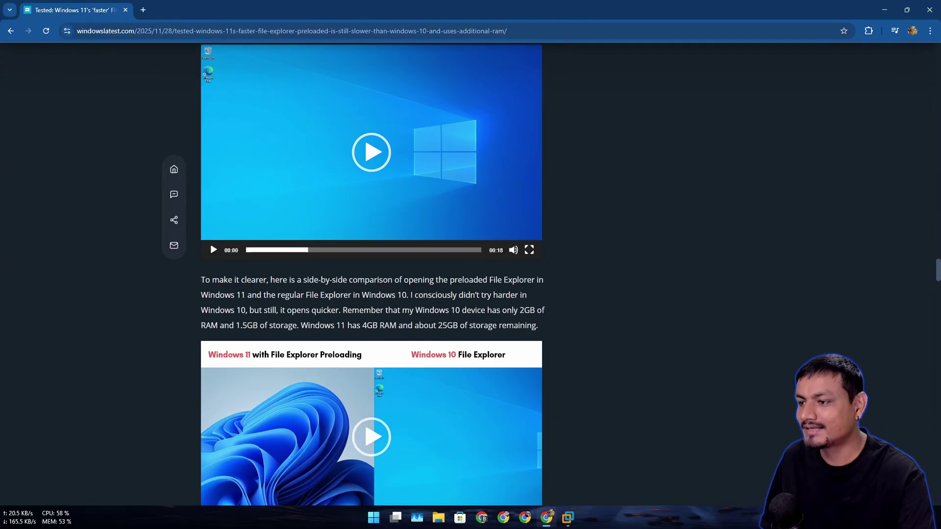
{"action": "scroll", "coordinate": [399, 234], "scroll_direction": "down", "scroll_amount": 4}
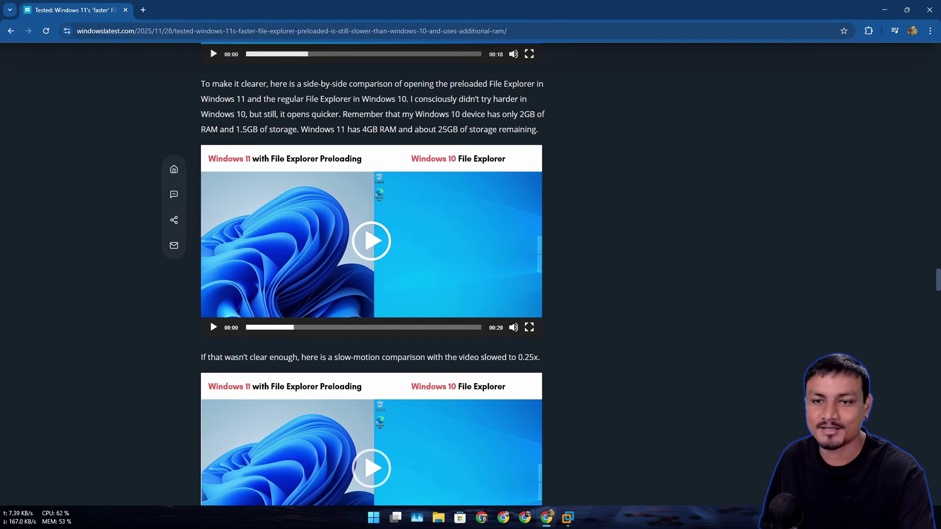
- Watch part of the side-by-side Windows 11 and Windows 10 File Explorer launch video, and close the browser after skimming the context menu comparison
{"action": "left_click", "coordinate": [399, 234]}
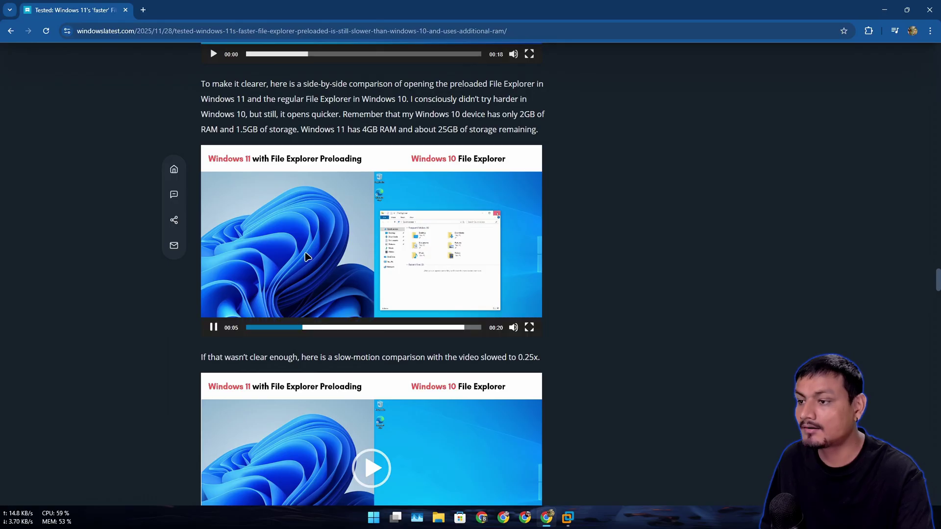
{"action": "left_click", "coordinate": [213, 327]}
{"action": "scroll", "coordinate": [385, 278], "scroll_direction": "down", "scroll_amount": 7}
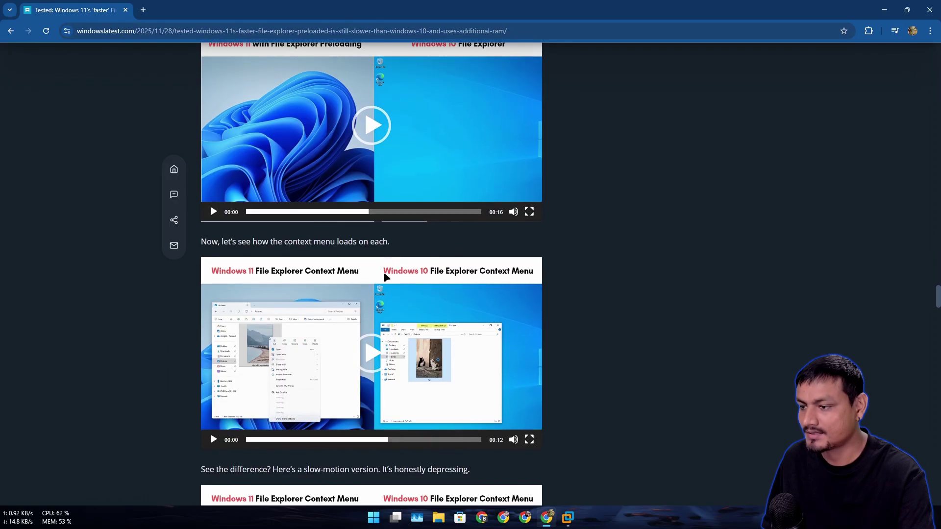
{"action": "left_click", "coordinate": [930, 9]}
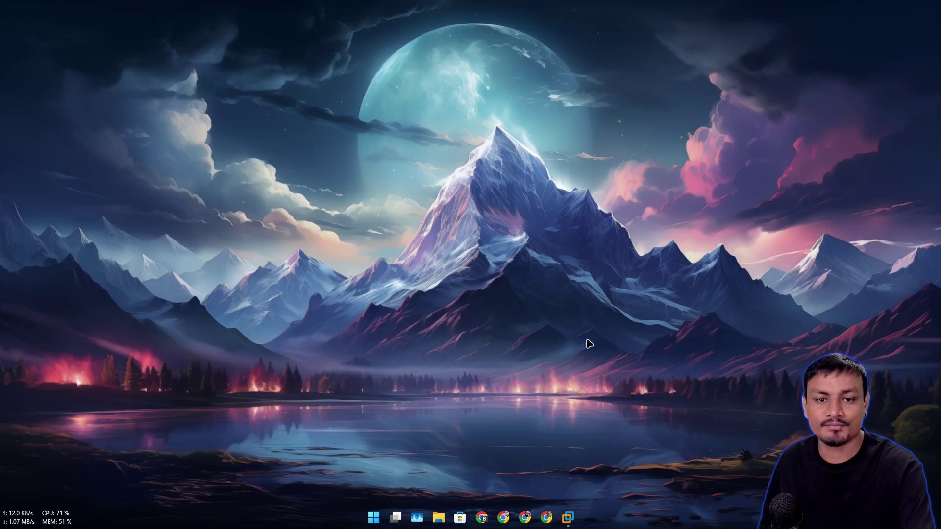
- Switch to the Windows 11 virtual machine and open and close File Explorer repeatedly to test its launch speed
{"action": "left_click", "coordinate": [572, 524]}
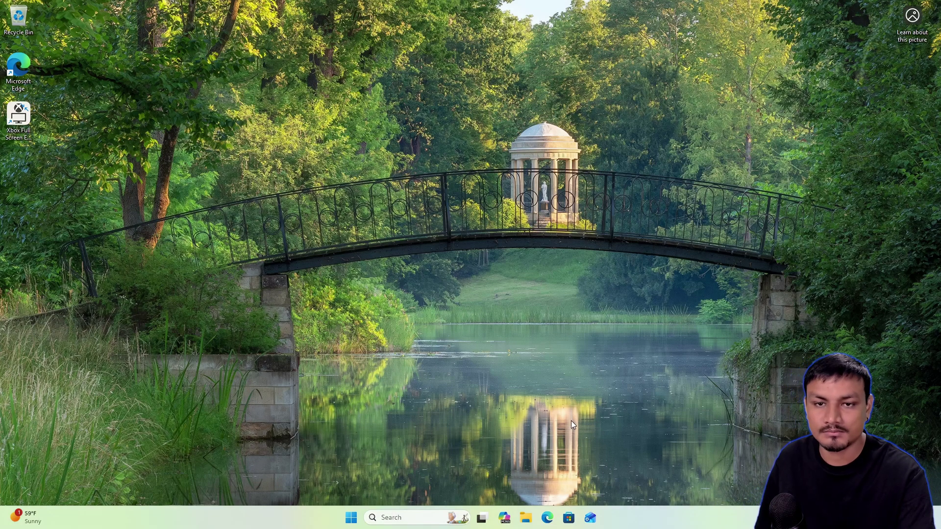
{"action": "left_click", "coordinate": [527, 516]}
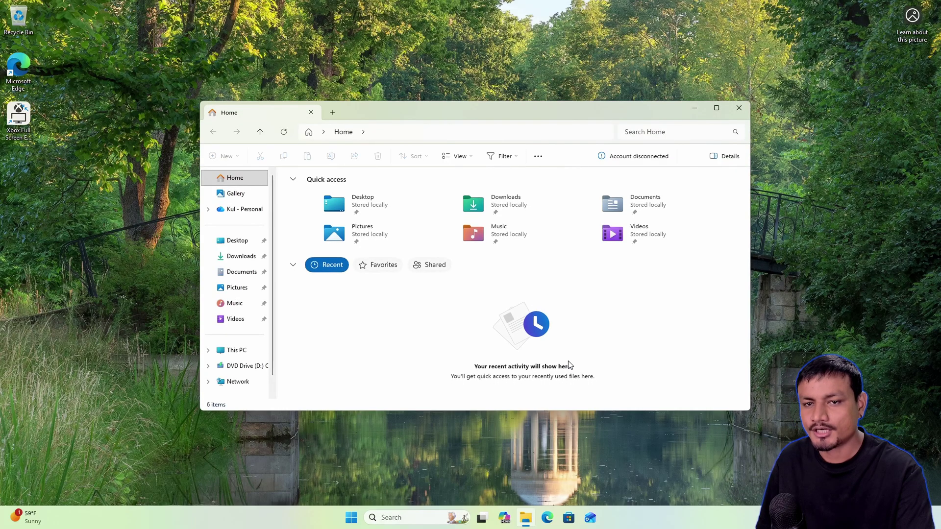
{"action": "left_click", "coordinate": [526, 517]}
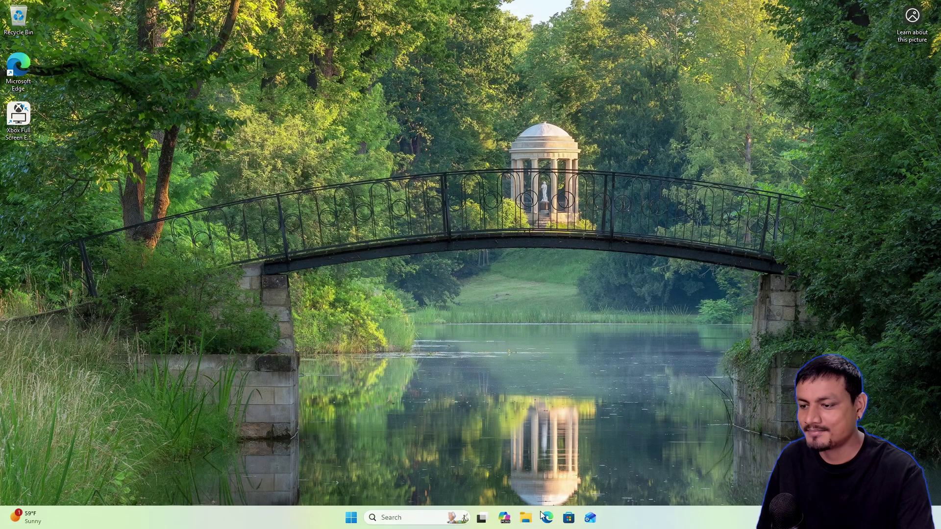
{"action": "left_click", "coordinate": [527, 521]}
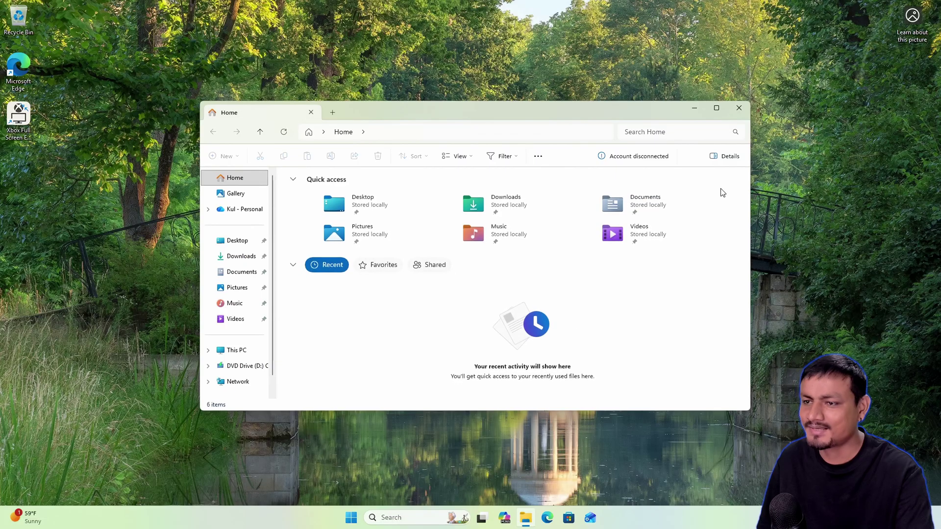
{"action": "left_click", "coordinate": [740, 110]}
{"action": "key", "text": "super+e"}
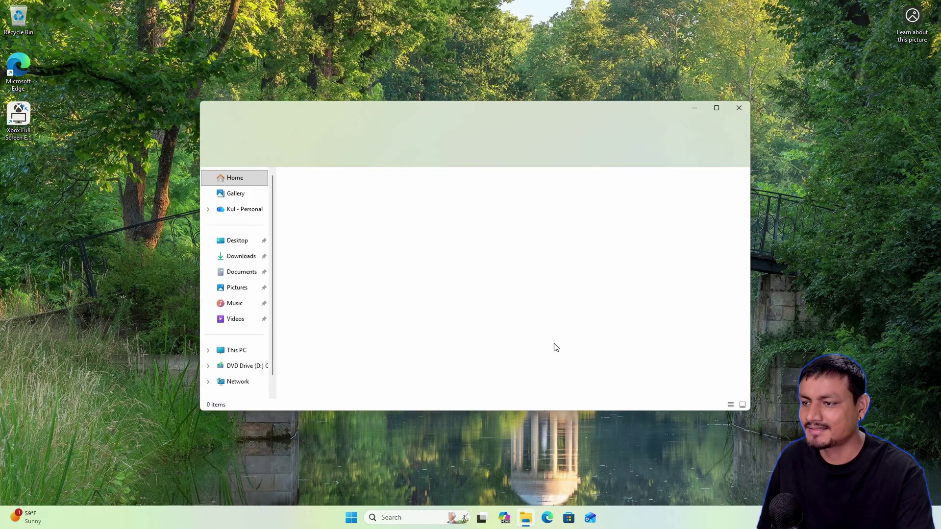
{"action": "left_click", "coordinate": [739, 108]}
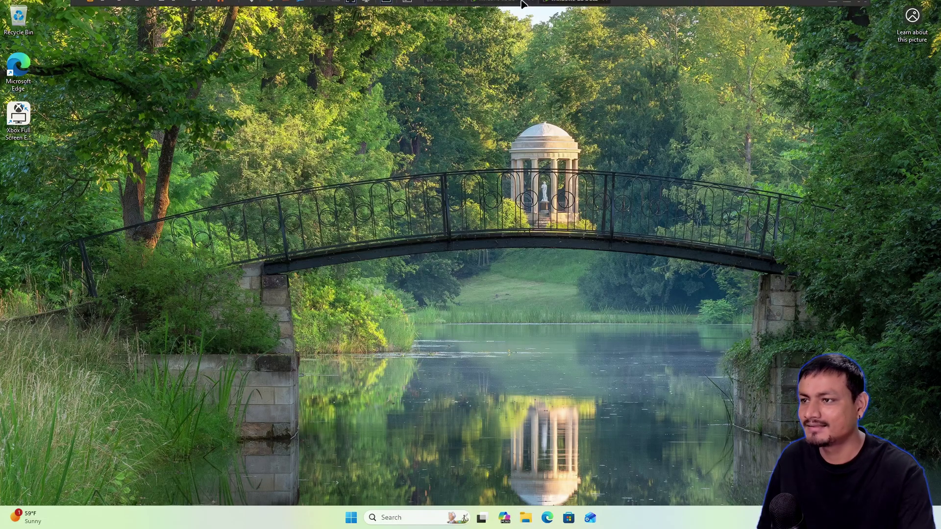
- Switch to the neighbouring virtual machine and open and close File Explorer there to compare its launch speed
{"action": "left_click", "coordinate": [496, 8]}
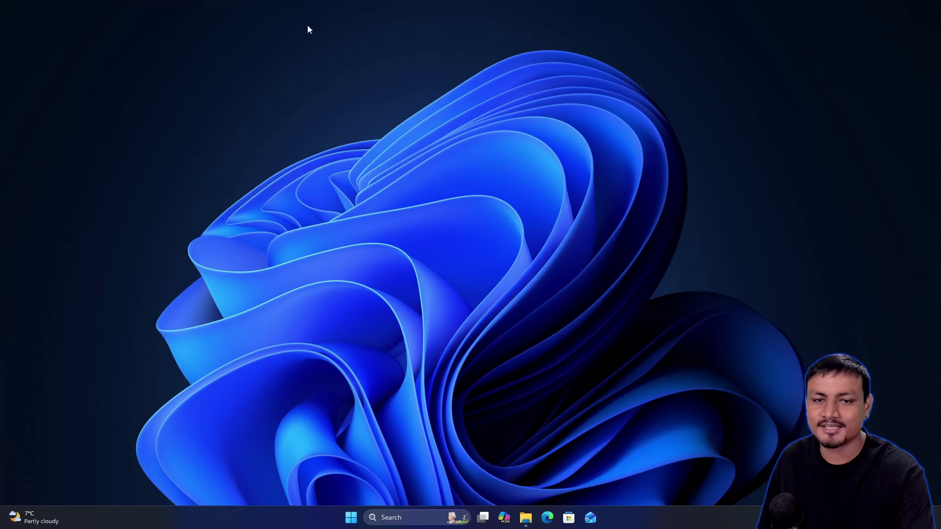
{"action": "left_click", "coordinate": [525, 517]}
{"action": "left_click", "coordinate": [614, 32]}
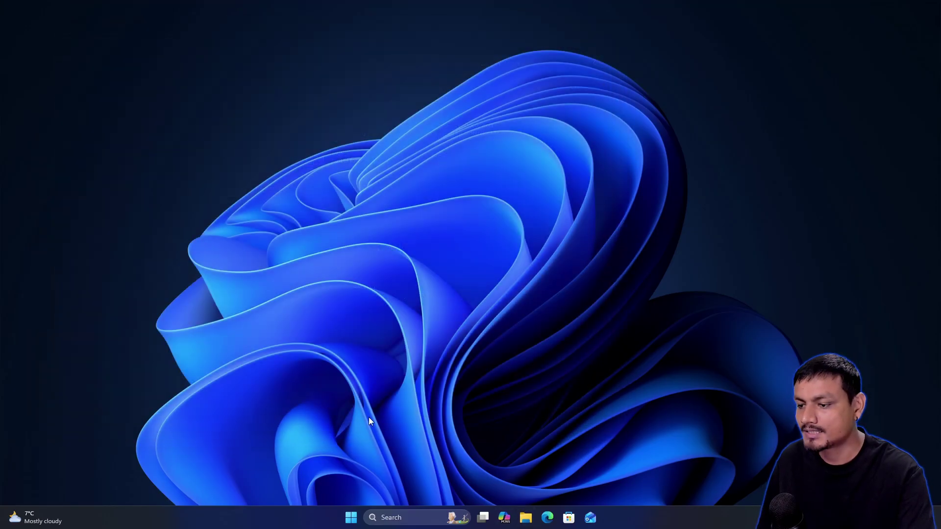
- Filter Task Manager's processes by "expl" to check Windows Explorer's memory usage, and close Task Manager
{"action": "right_click", "coordinate": [304, 525]}
{"action": "left_click", "coordinate": [361, 479]}
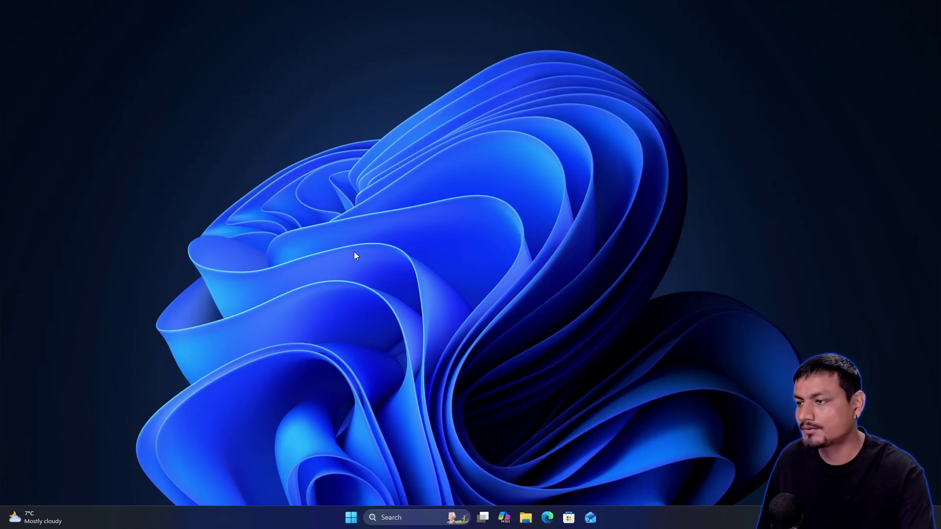
{"action": "left_click", "coordinate": [258, 63]}
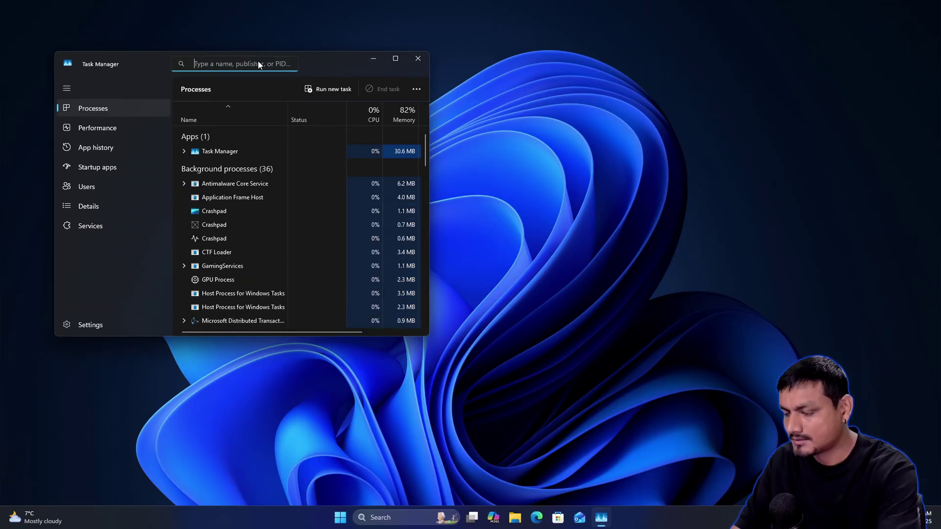
{"action": "type", "text": "expl"}
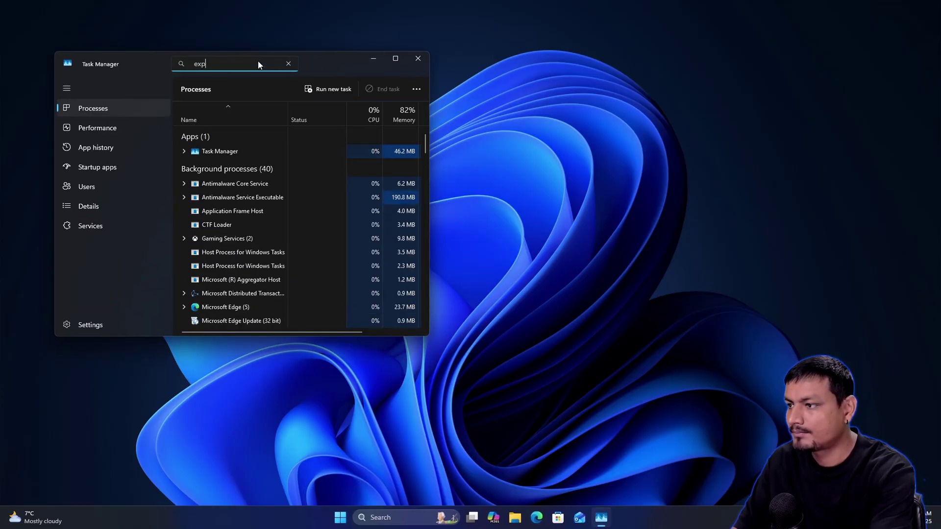
{"action": "left_click", "coordinate": [392, 189]}
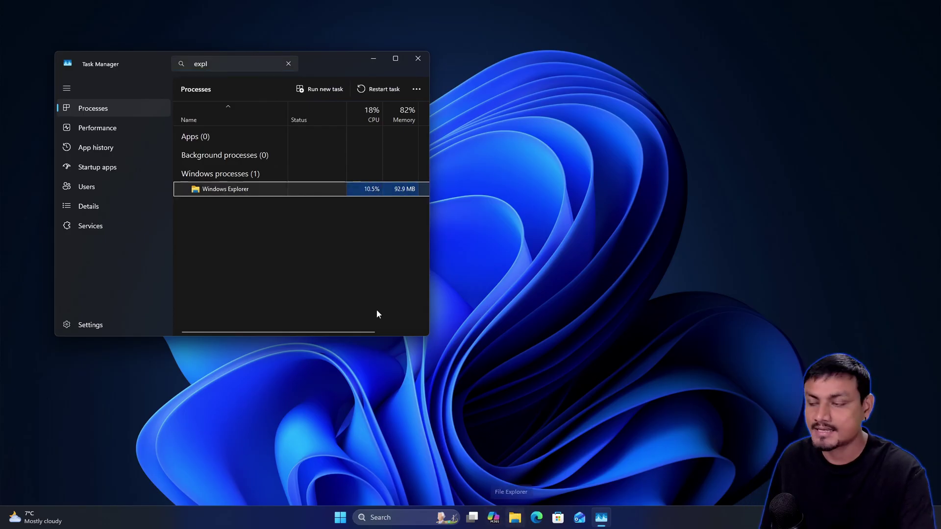
{"action": "left_click", "coordinate": [418, 59]}
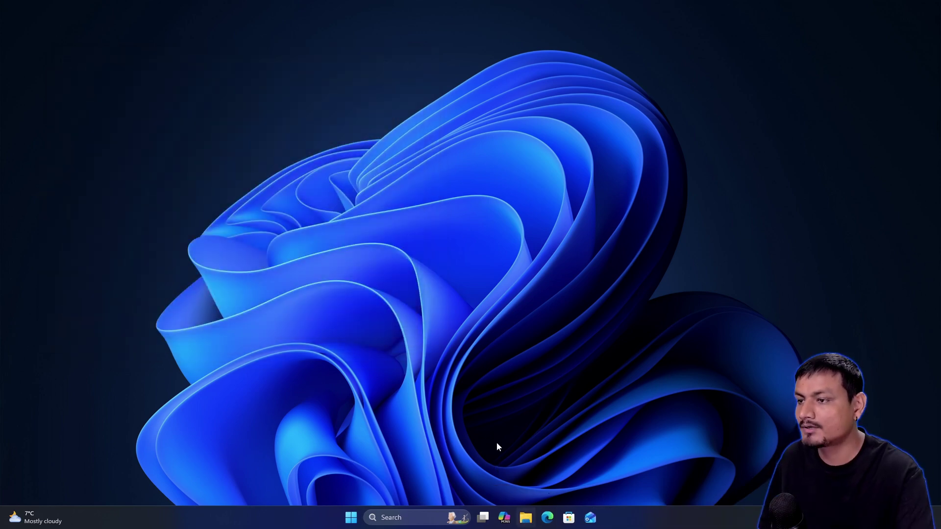
- Relaunch File Explorer several times to test its launch speed, moving its window nearer the middle of the desktop and leaving it open
{"action": "left_click", "coordinate": [526, 518]}
{"action": "left_click", "coordinate": [614, 34]}
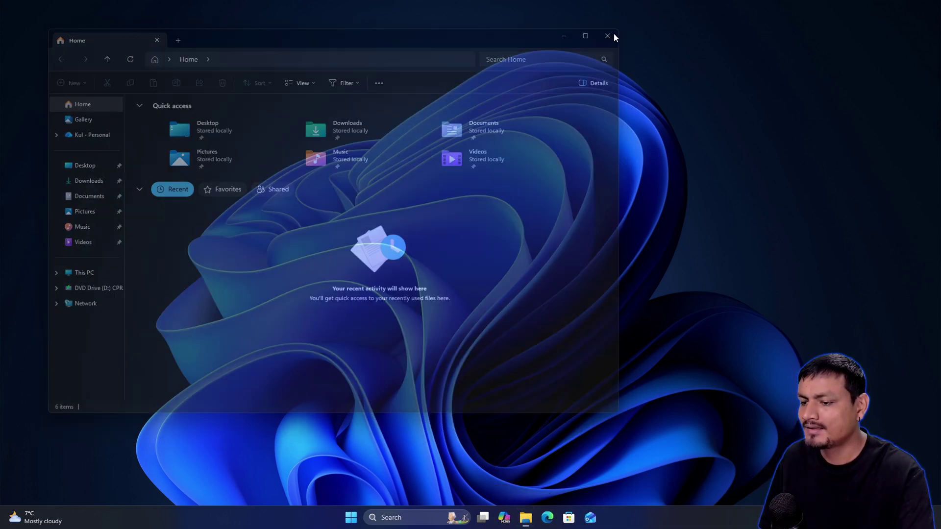
{"action": "key", "text": "super+e"}
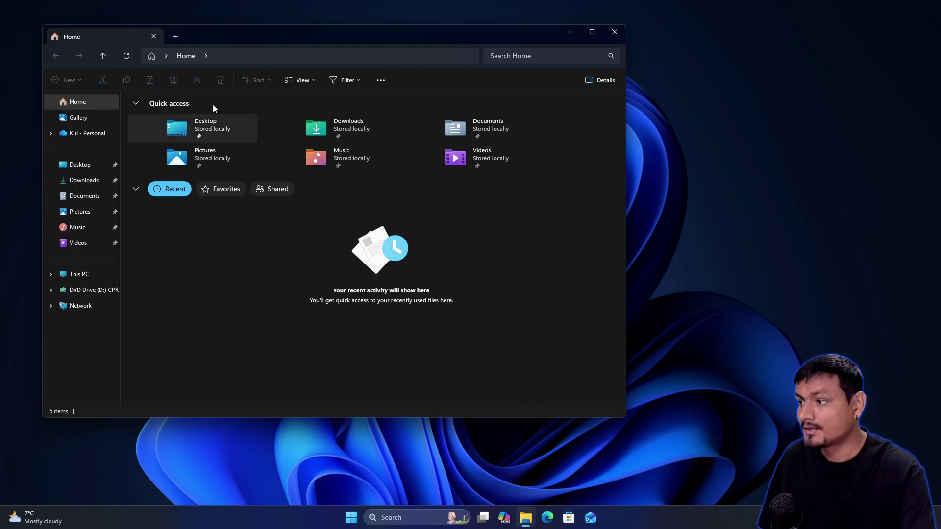
{"action": "left_click_drag", "start_coordinate": [411, 32], "coordinate": [544, 49]}
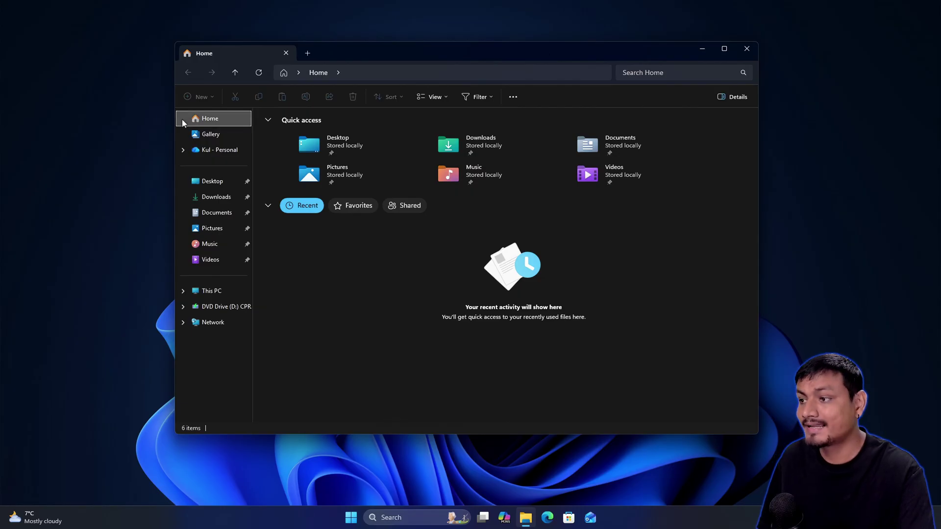
{"action": "left_click", "coordinate": [525, 518]}
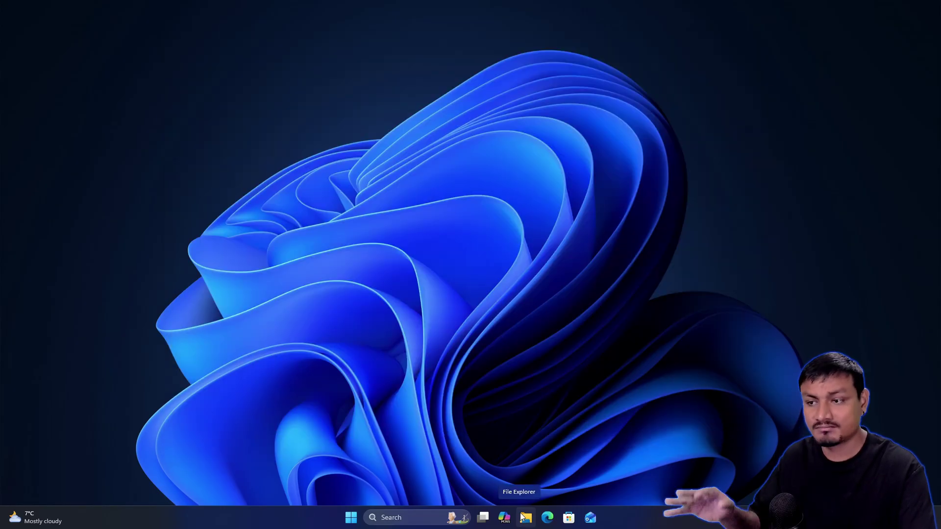
{"action": "key", "text": "super+e"}
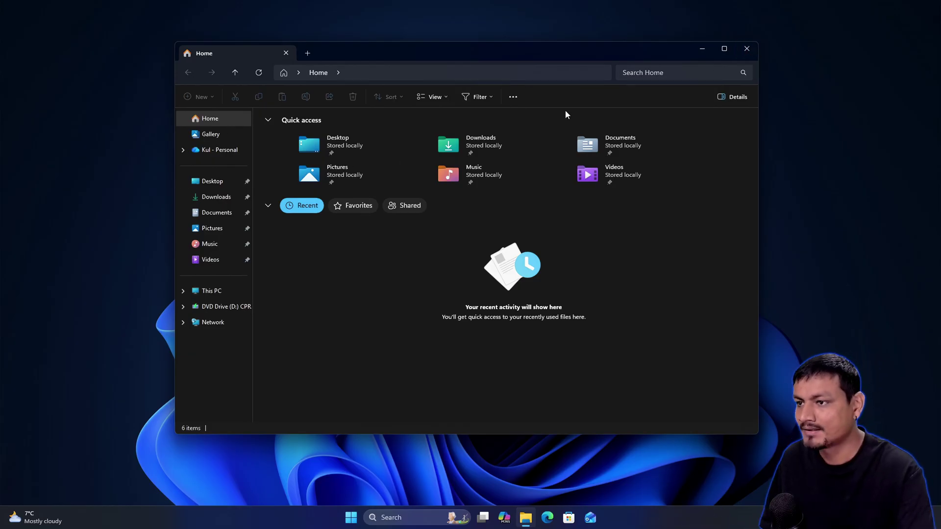
- Set File Explorer to open to This PC in Folder Options and apply the change
{"action": "left_click", "coordinate": [512, 97]}
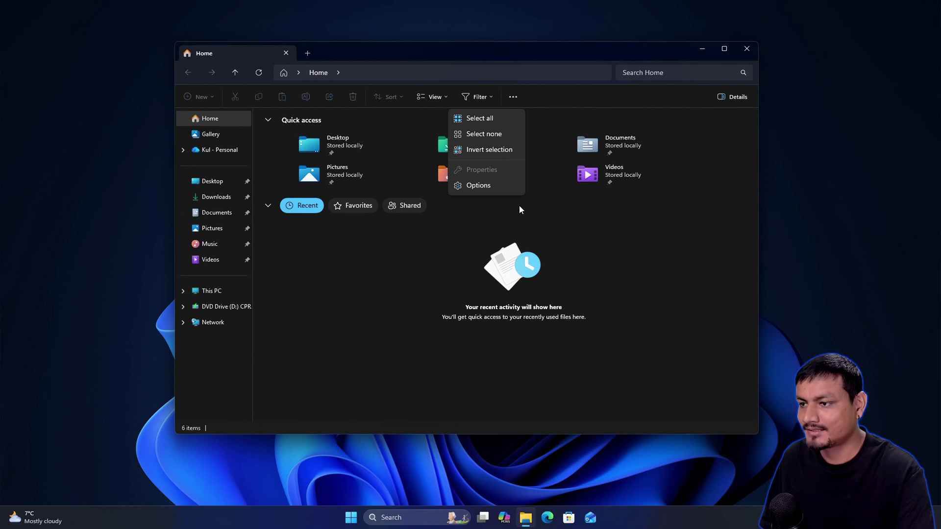
{"action": "left_click", "coordinate": [478, 186]}
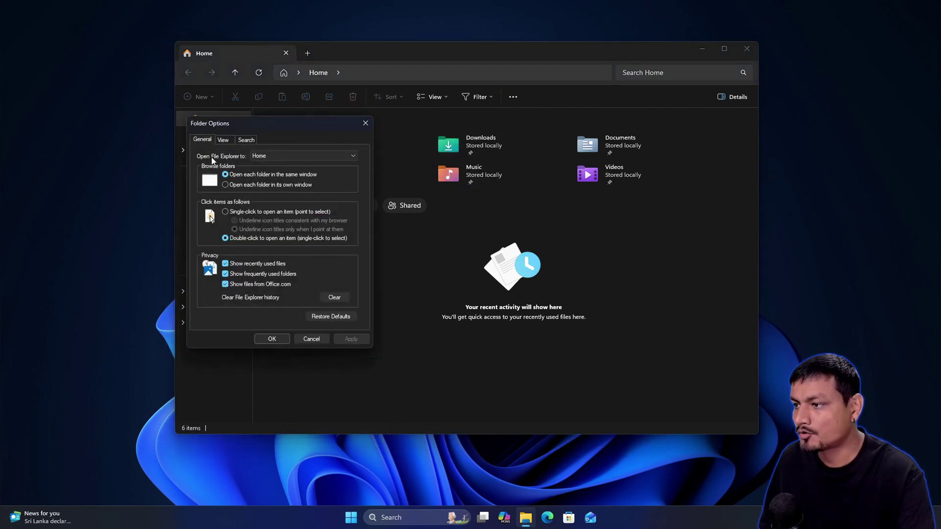
{"action": "left_click", "coordinate": [269, 157]}
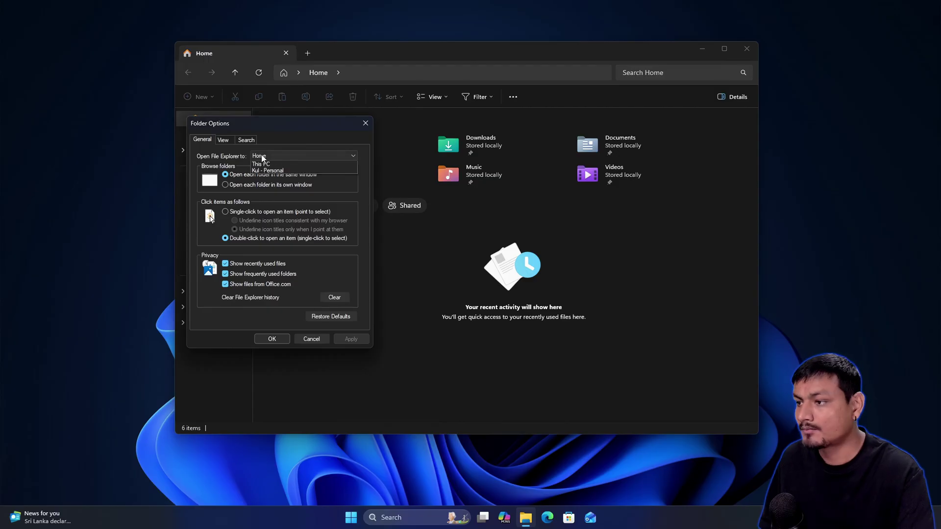
{"action": "left_click", "coordinate": [269, 171]}
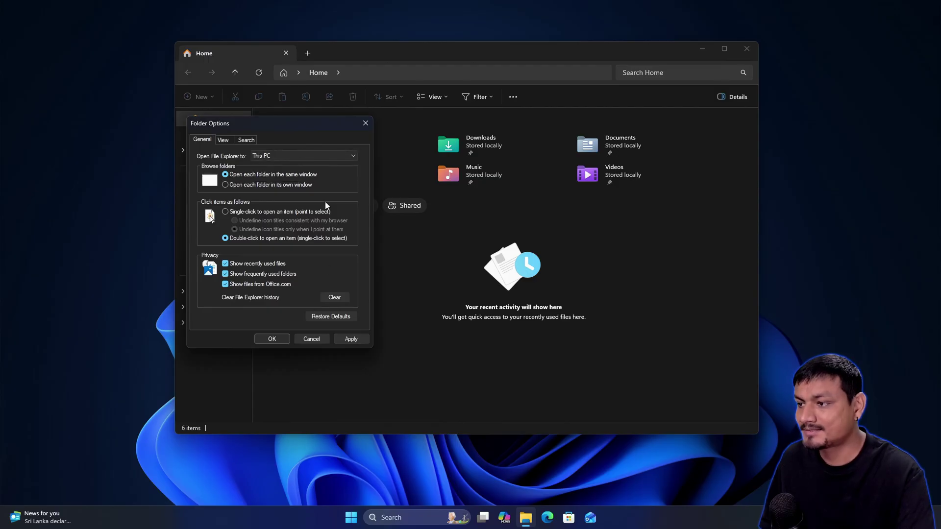
{"action": "left_click", "coordinate": [272, 339]}
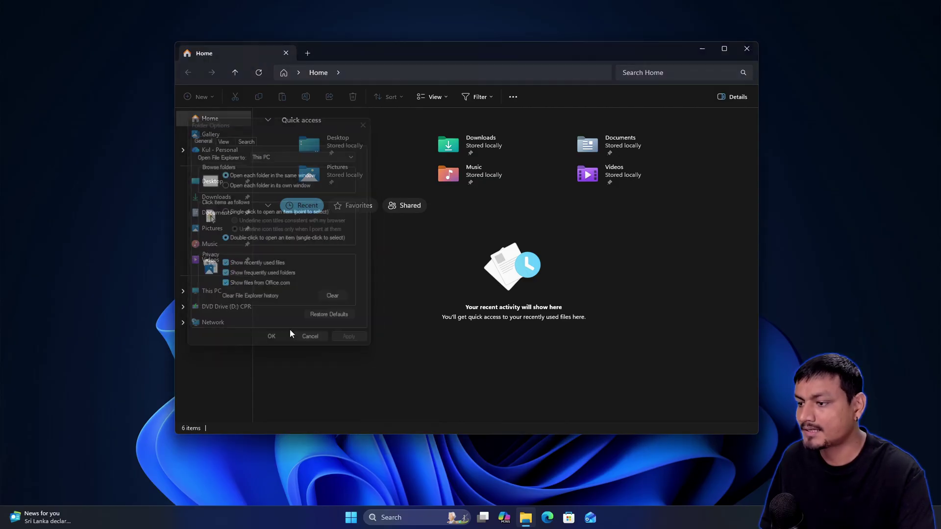
- Close and reopen File Explorer once to test how fast it launches into This PC, and close it
{"action": "left_click", "coordinate": [751, 52]}
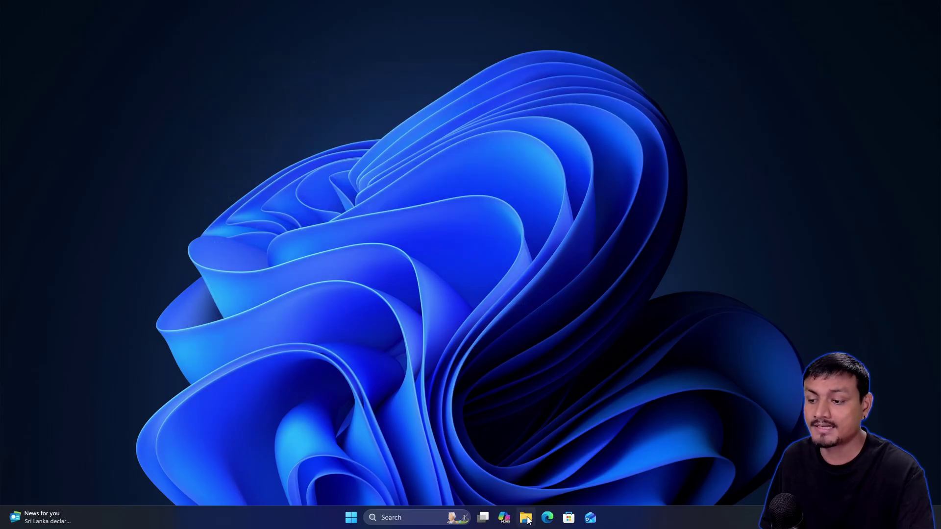
{"action": "left_click", "coordinate": [526, 519]}
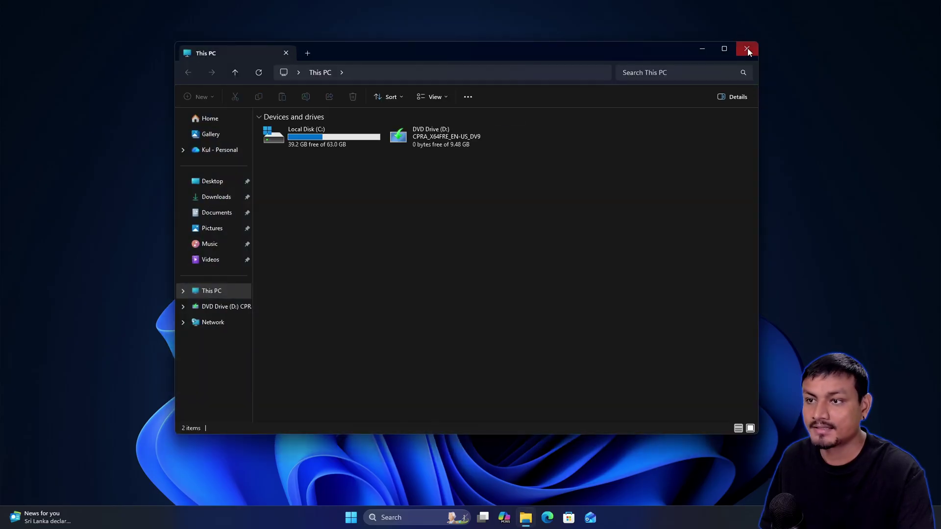
{"action": "left_click", "coordinate": [747, 49]}
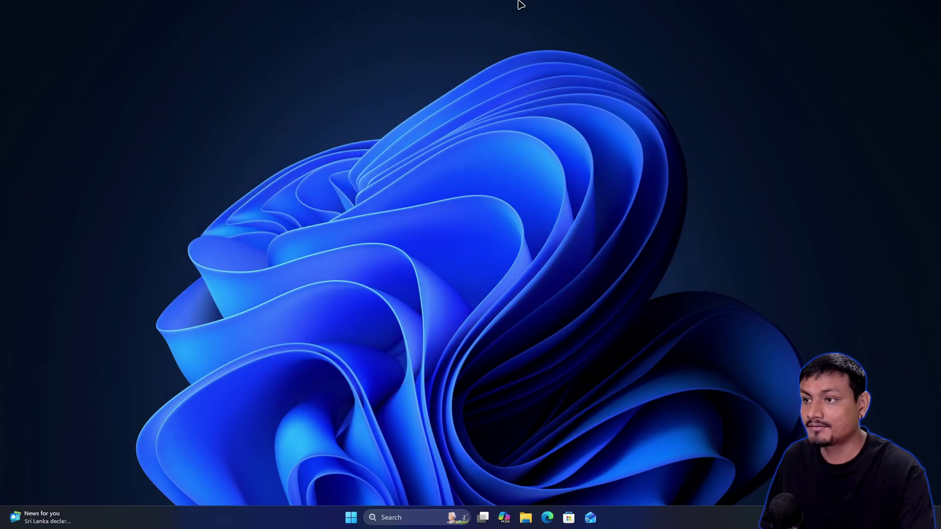
- Switch to the Windows 11 Beta virtual machine and set its File Explorer to open to This PC in Folder Options
{"action": "left_click", "coordinate": [567, 9]}
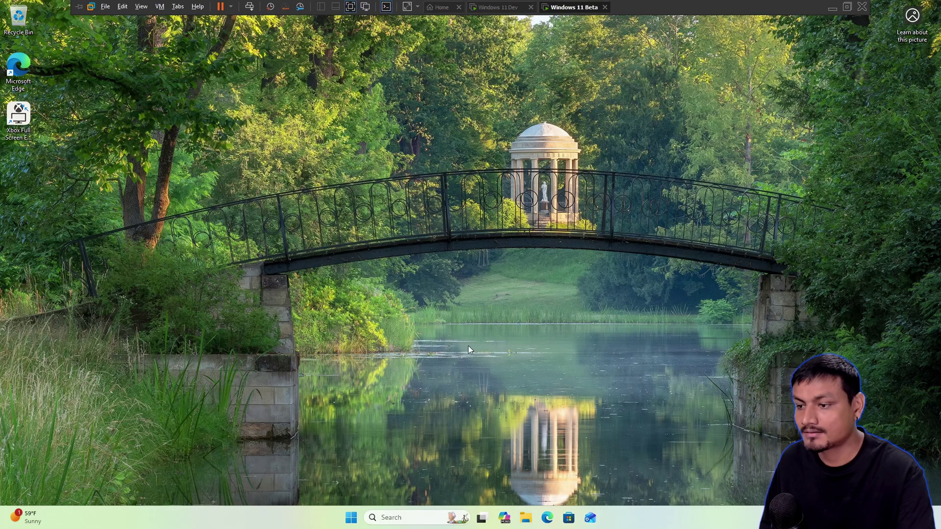
{"action": "left_click", "coordinate": [526, 518]}
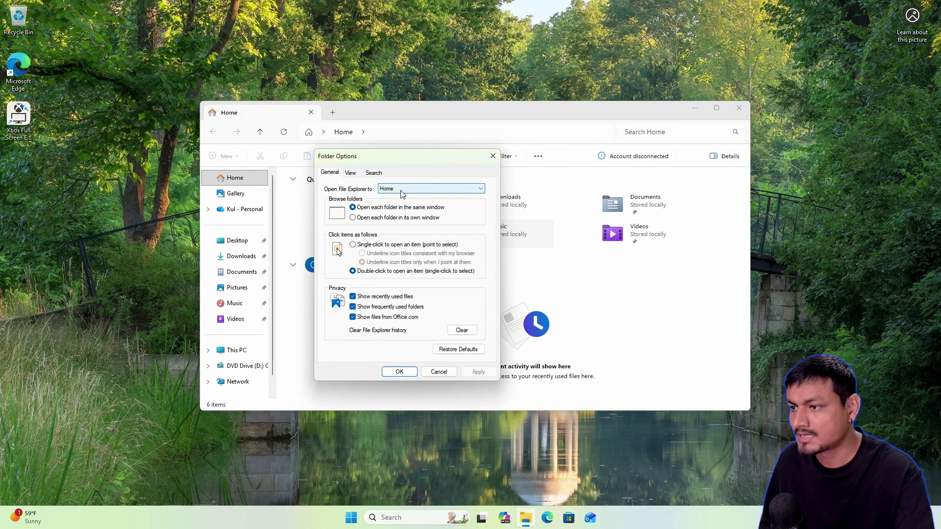
{"action": "left_click", "coordinate": [400, 191]}
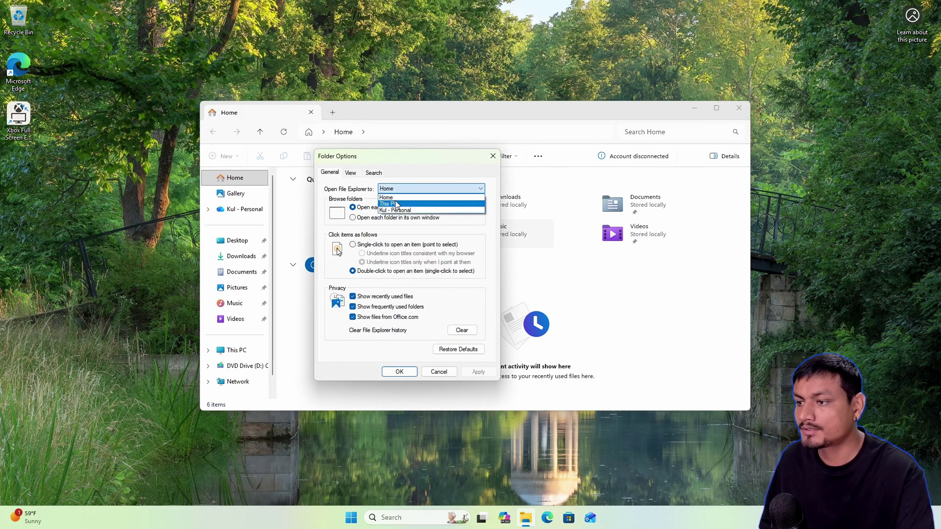
{"action": "left_click", "coordinate": [396, 204]}
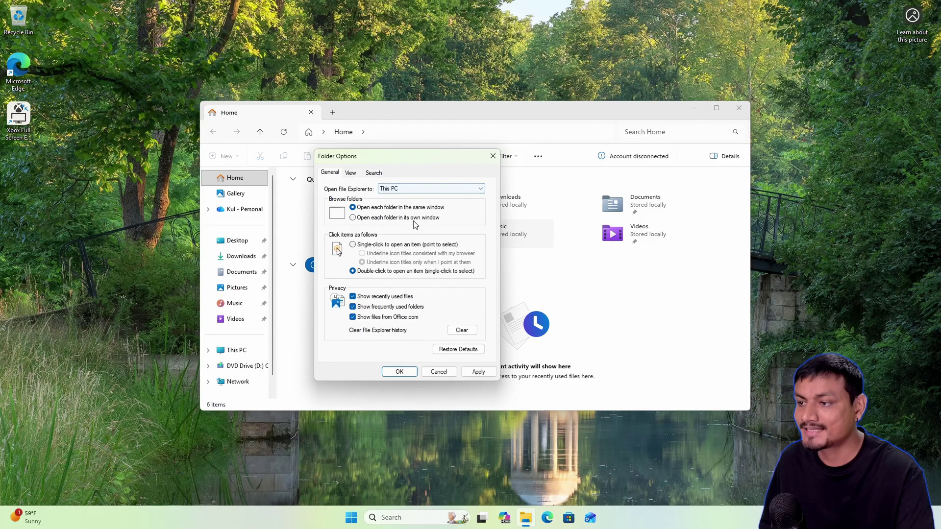
{"action": "left_click", "coordinate": [397, 372]}
- Close and relaunch File Explorer repeatedly in the Beta virtual machine to test its launch speed into This PC
{"action": "left_click", "coordinate": [739, 108]}
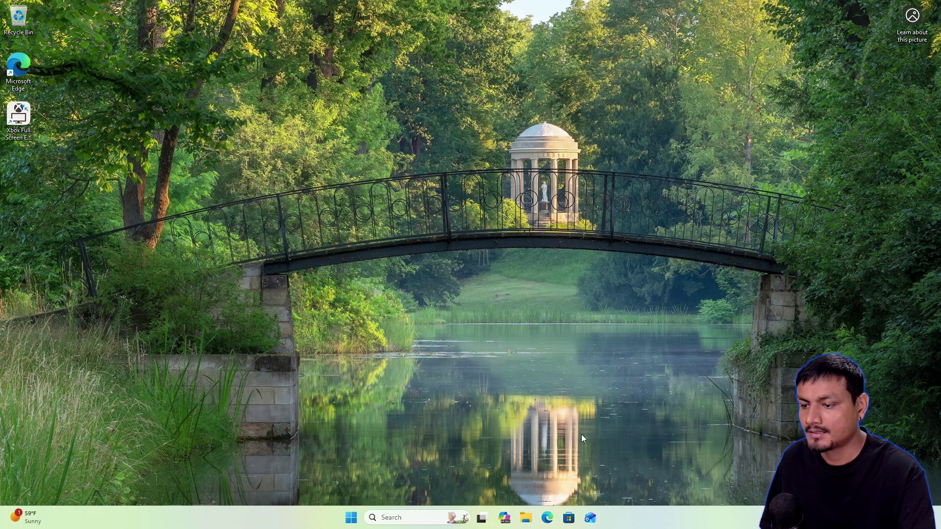
{"action": "left_click", "coordinate": [525, 518]}
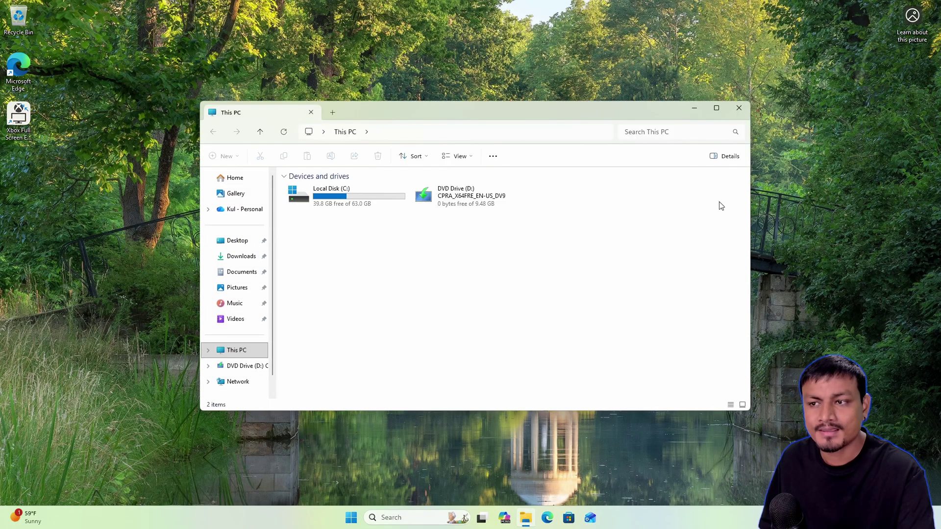
{"action": "left_click", "coordinate": [739, 109]}
{"action": "left_click", "coordinate": [525, 518]}
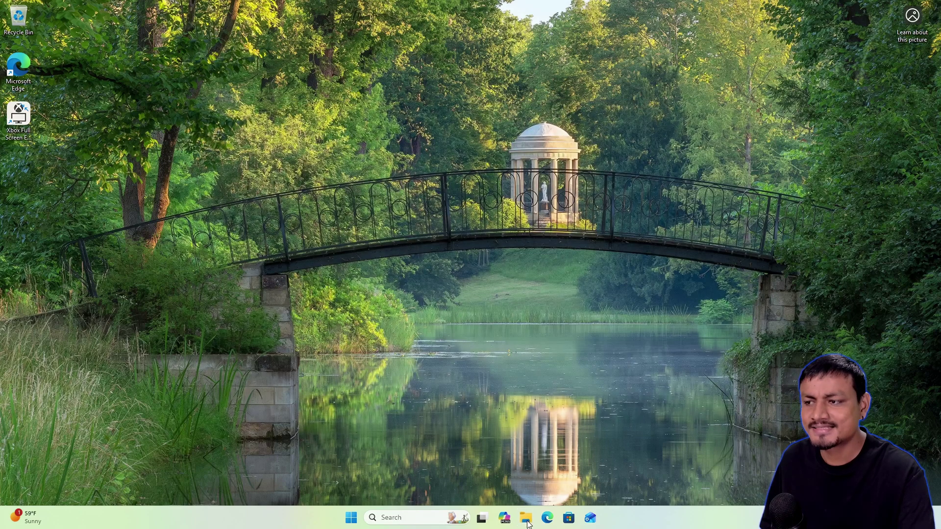
{"action": "left_click", "coordinate": [739, 109]}
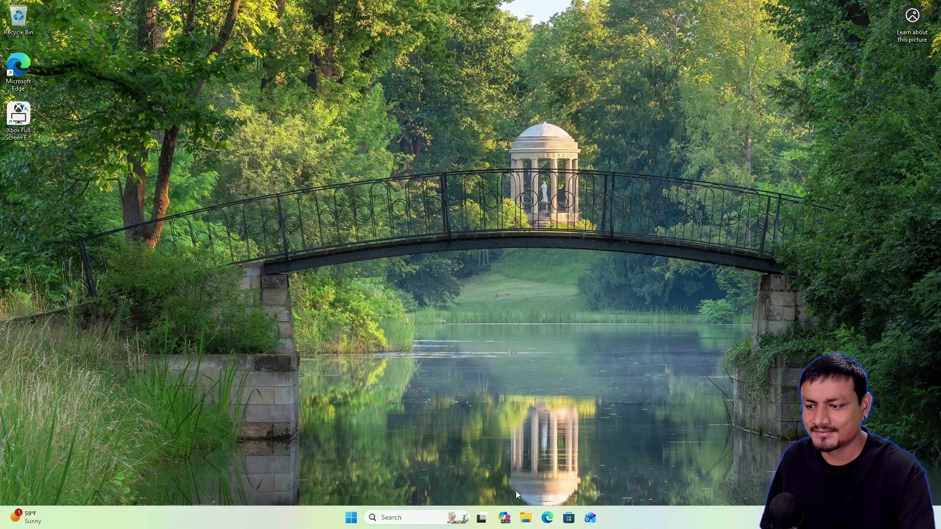
{"action": "left_click", "coordinate": [525, 520]}
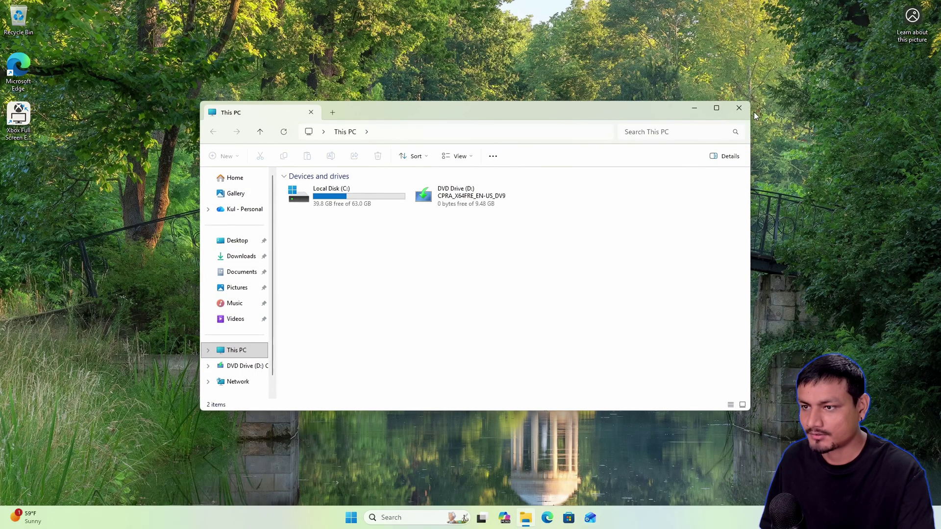
- Show File Explorer's Home page for comparison, and open and close File Explorer twice more to check its launch into This PC
{"action": "left_click", "coordinate": [254, 180]}
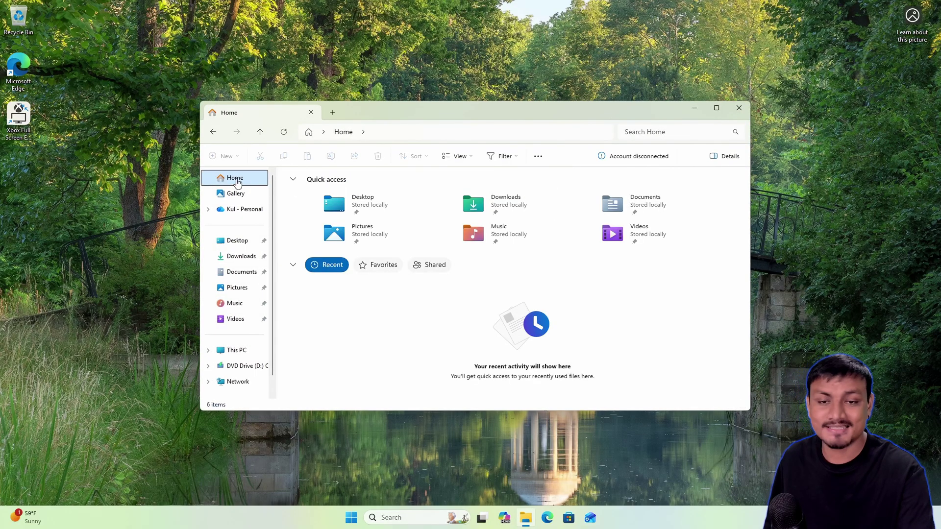
{"action": "left_click", "coordinate": [737, 110]}
{"action": "left_click", "coordinate": [526, 518]}
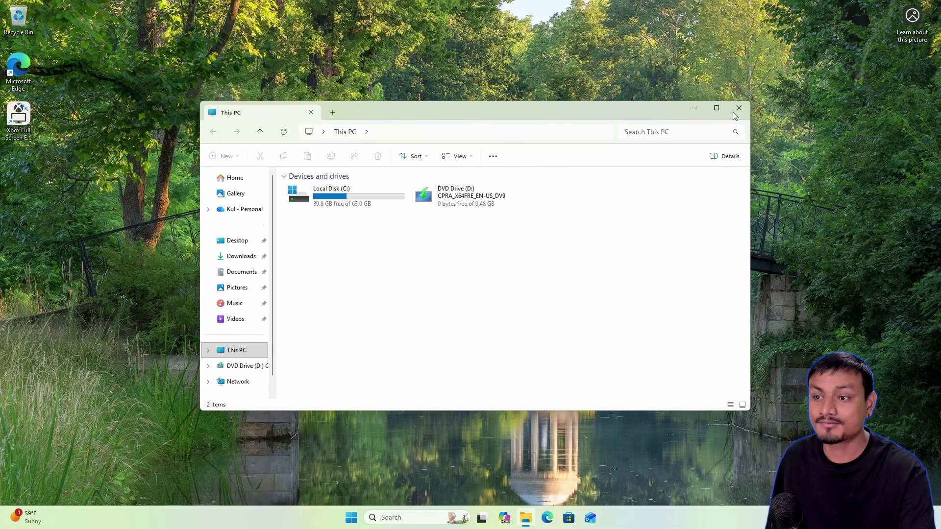
{"action": "left_click", "coordinate": [738, 109]}
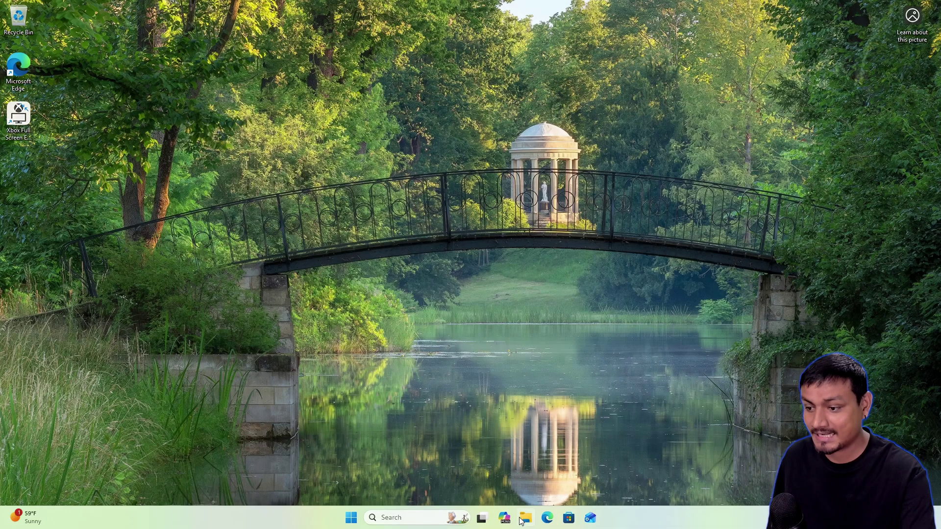
{"action": "key", "text": "super+e"}
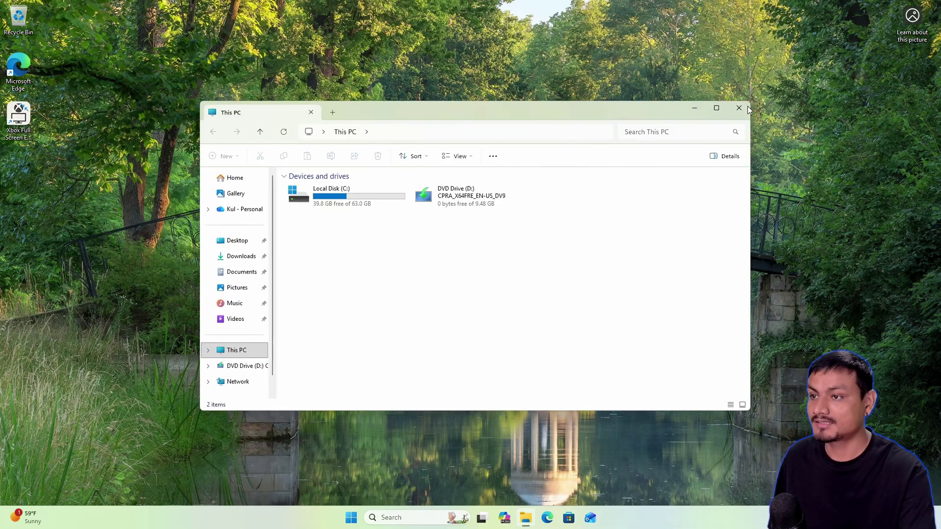
{"action": "key", "text": "alt+F4"}
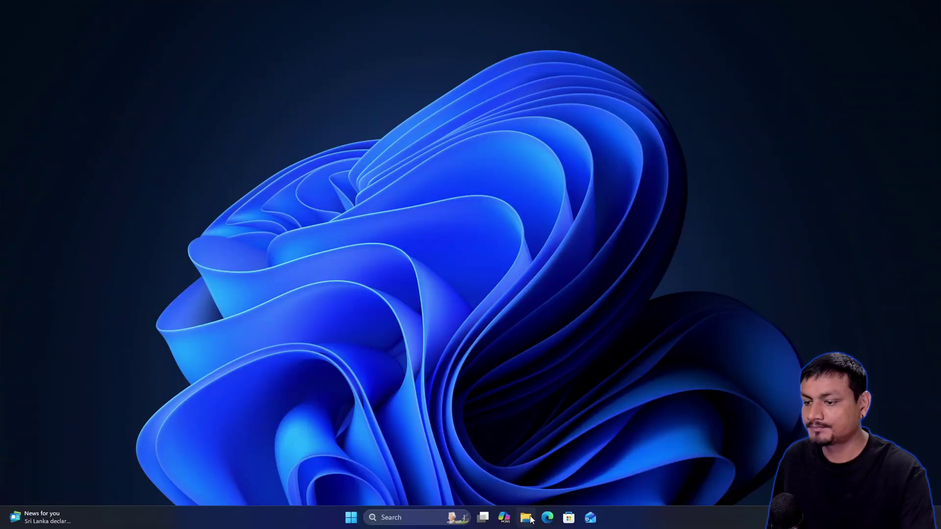
- Return to the Windows 11 Dev virtual machine and relaunch File Explorer to test its speed, leaving it open on This PC
{"action": "left_click", "coordinate": [526, 518]}
{"action": "left_click", "coordinate": [753, 45]}
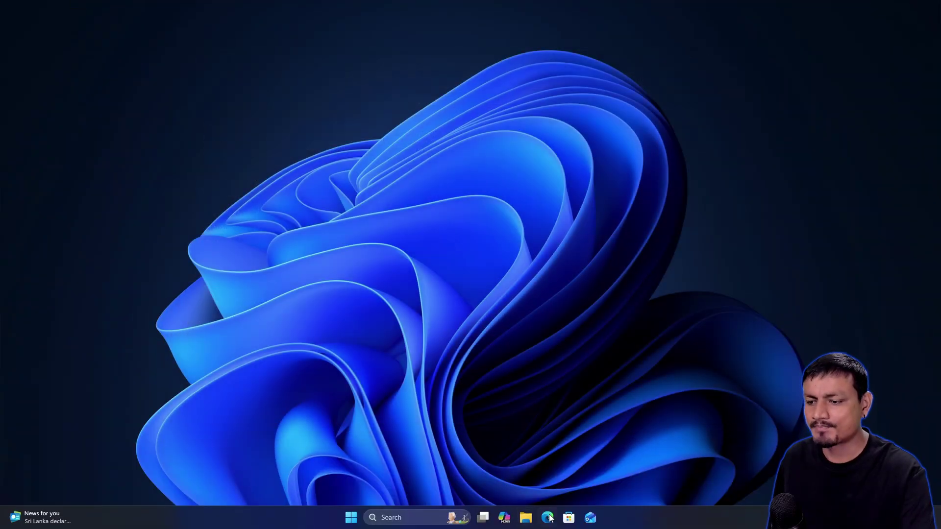
{"action": "left_click", "coordinate": [526, 518]}
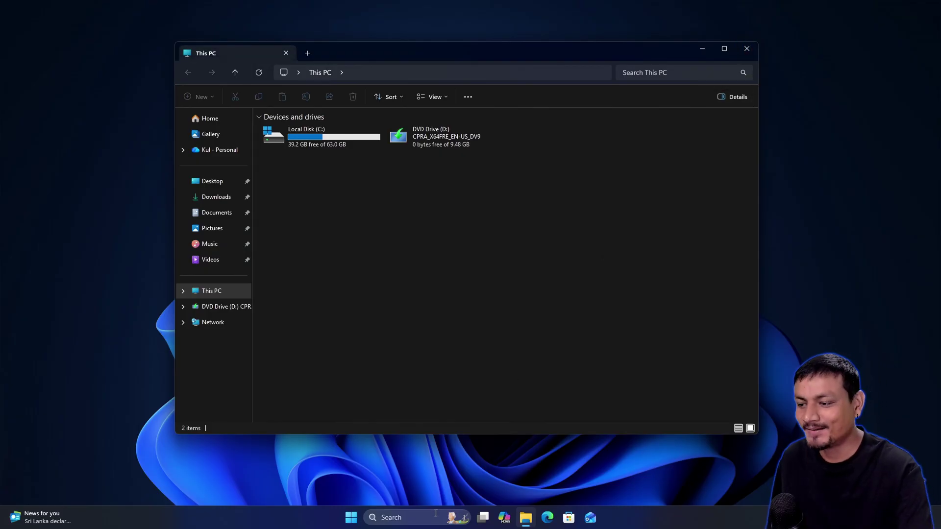
- Open Task Manager and move its window over File Explorer to check Windows Explorer's memory usage
{"action": "left_click", "coordinate": [295, 524]}
{"action": "right_click", "coordinate": [295, 525]}
{"action": "left_click", "coordinate": [324, 481]}
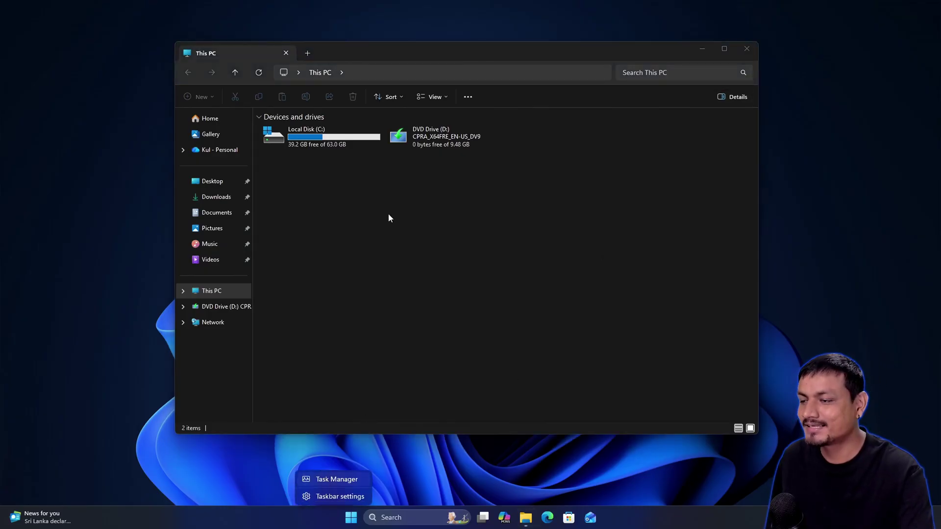
{"action": "left_click_drag", "start_coordinate": [327, 56], "coordinate": [578, 65]}
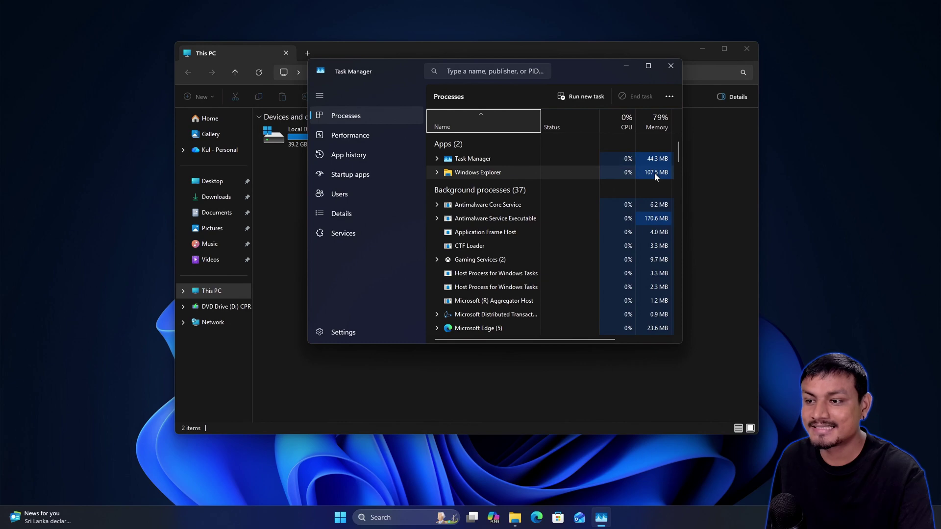
- Compare Windows Explorer's memory usage in the Beta virtual machine with File Explorer and Task Manager open, and close both windows
{"action": "mouse_move", "coordinate": [605, 2]}
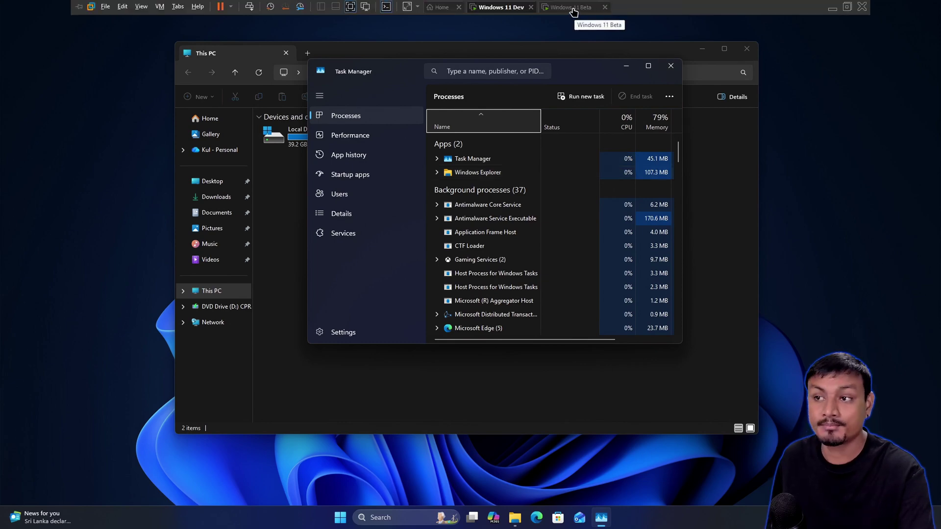
{"action": "left_click", "coordinate": [571, 7]}
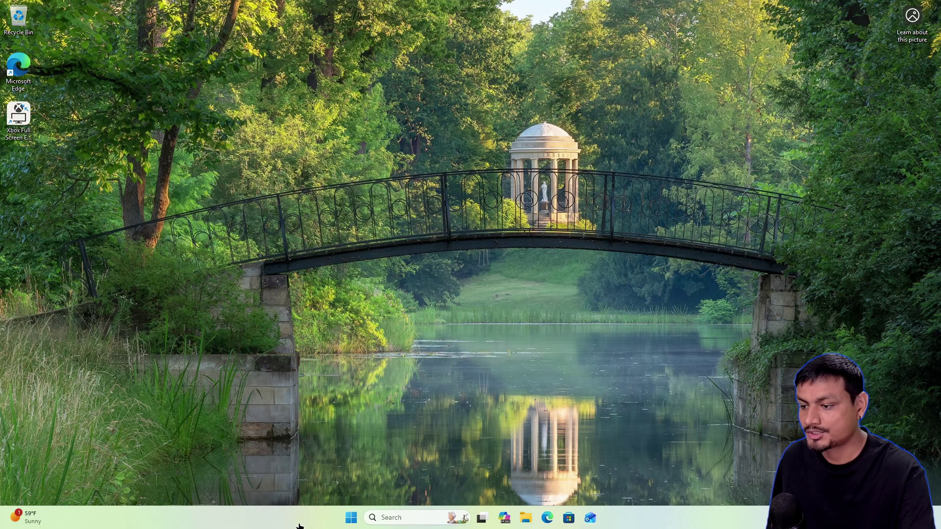
{"action": "left_click", "coordinate": [526, 517]}
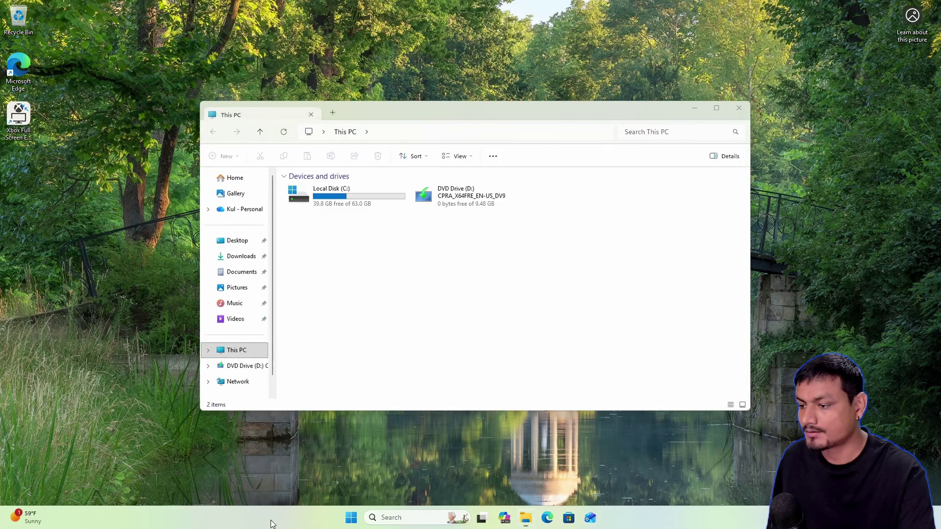
{"action": "right_click", "coordinate": [274, 518]}
{"action": "left_click", "coordinate": [317, 481]}
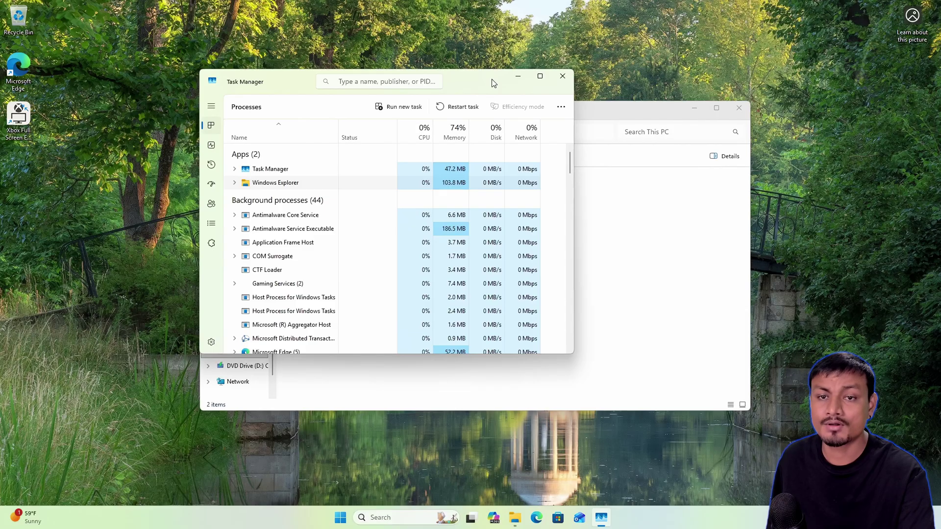
{"action": "left_click", "coordinate": [569, 82]}
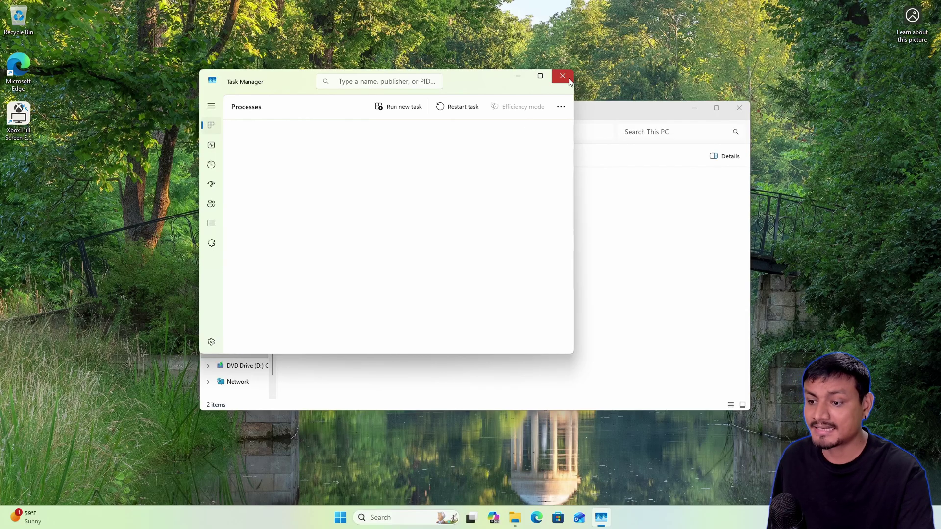
{"action": "left_click", "coordinate": [738, 108]}
- Close File Explorer in the Dev virtual machine and filter Task Manager by "expl" to check the Windows Explorer process's memory usage
{"action": "mouse_move", "coordinate": [600, 2]}
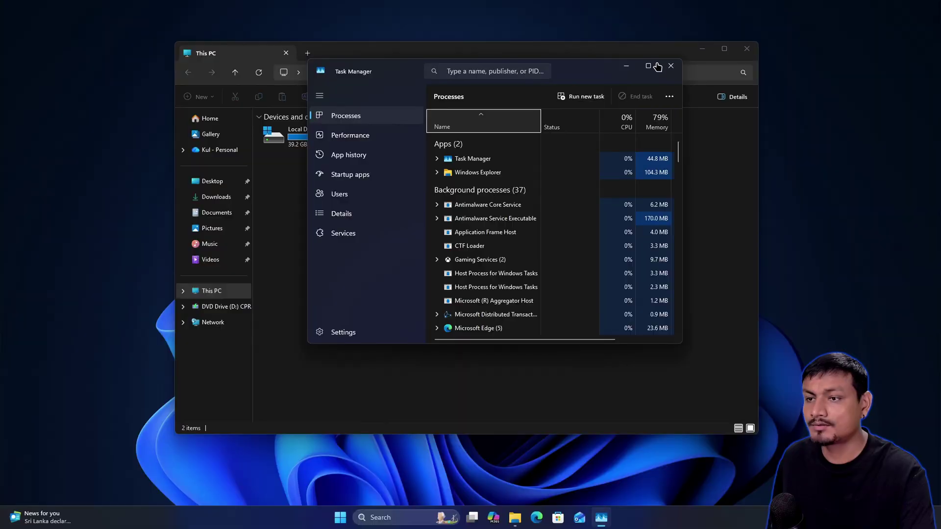
{"action": "left_click", "coordinate": [750, 52]}
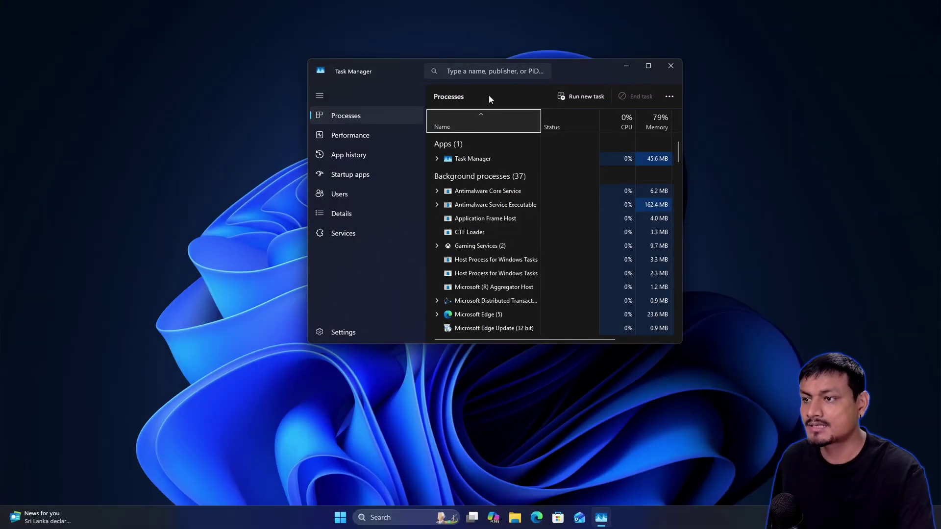
{"action": "left_click", "coordinate": [495, 71]}
{"action": "type", "text": "expl"}
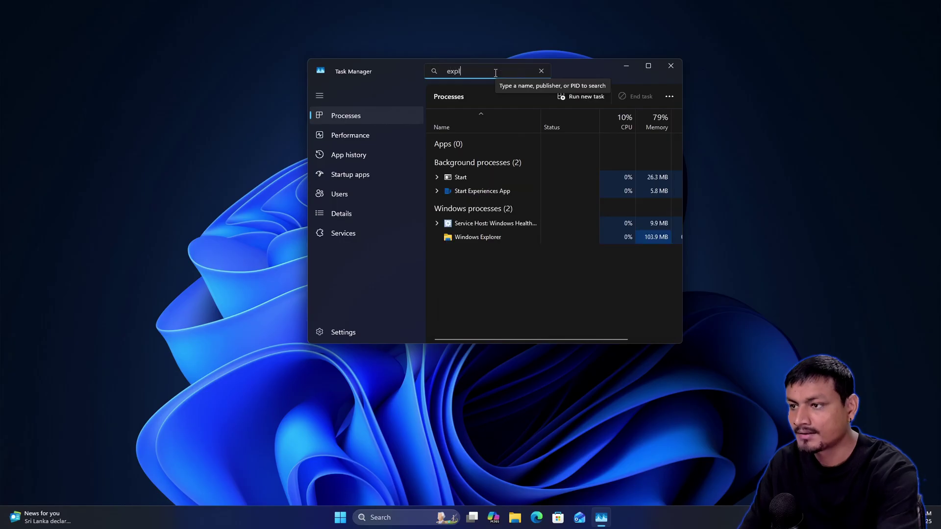
{"action": "left_click", "coordinate": [610, 196]}
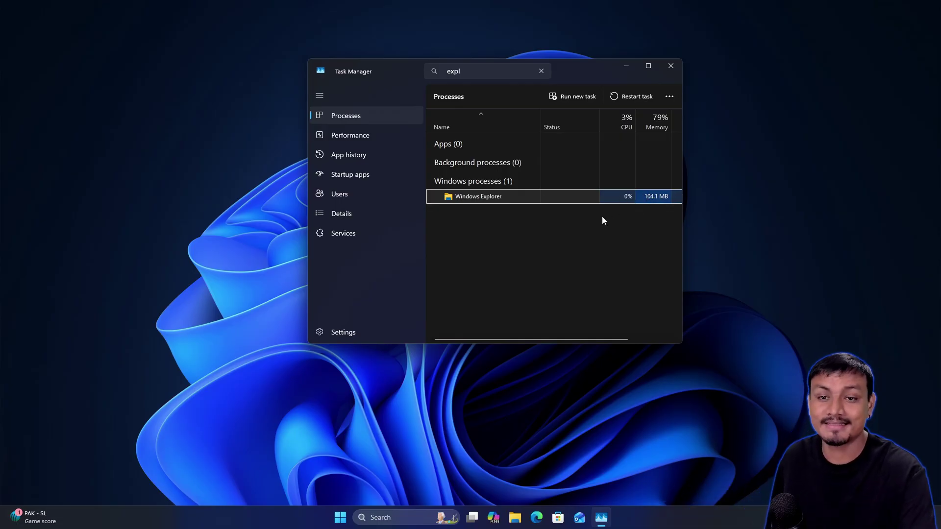
- Close Task Manager and launch File Explorer repeatedly in the Dev virtual machine to test its opening speed
{"action": "key", "text": "alt+F4"}
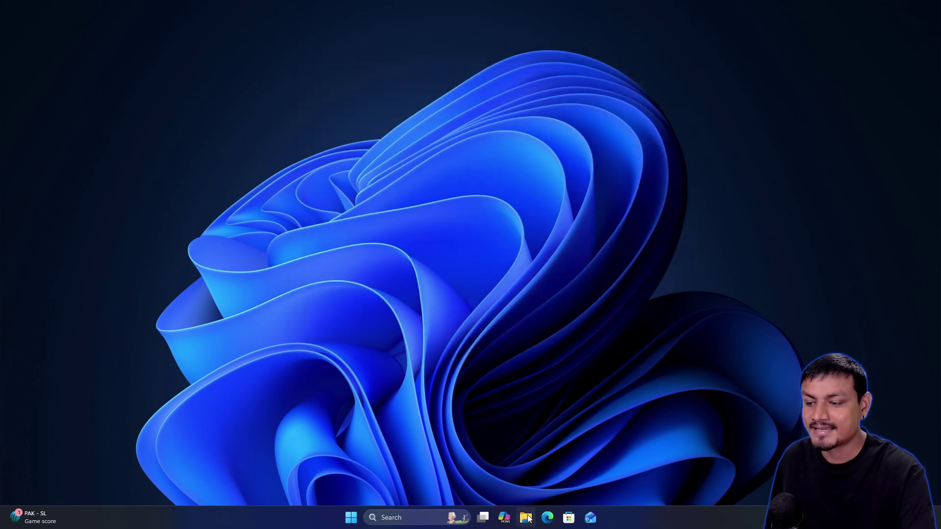
{"action": "key", "text": "super+e"}
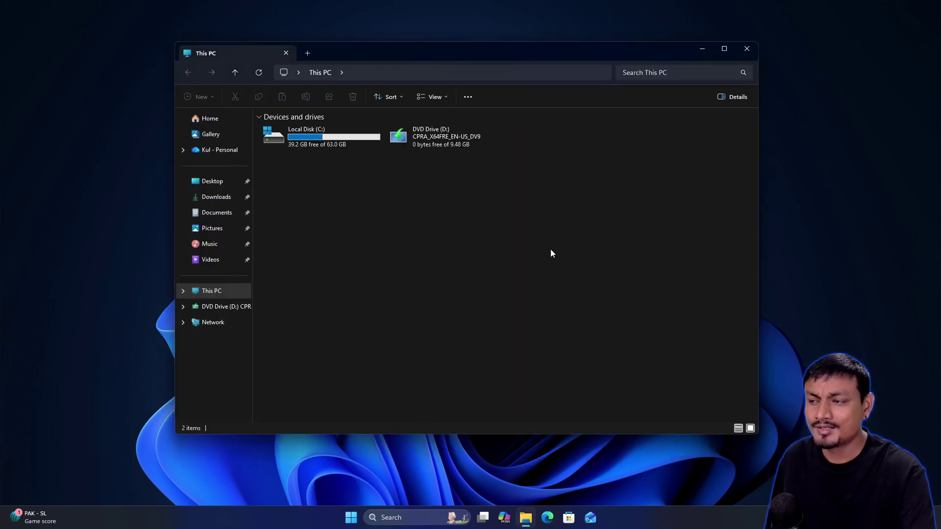
{"action": "left_click", "coordinate": [746, 49]}
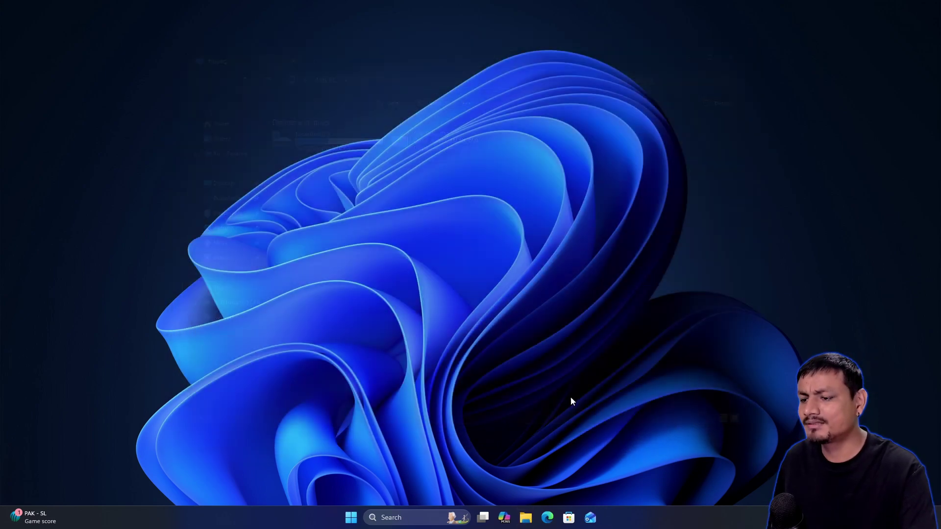
{"action": "left_click", "coordinate": [528, 524]}
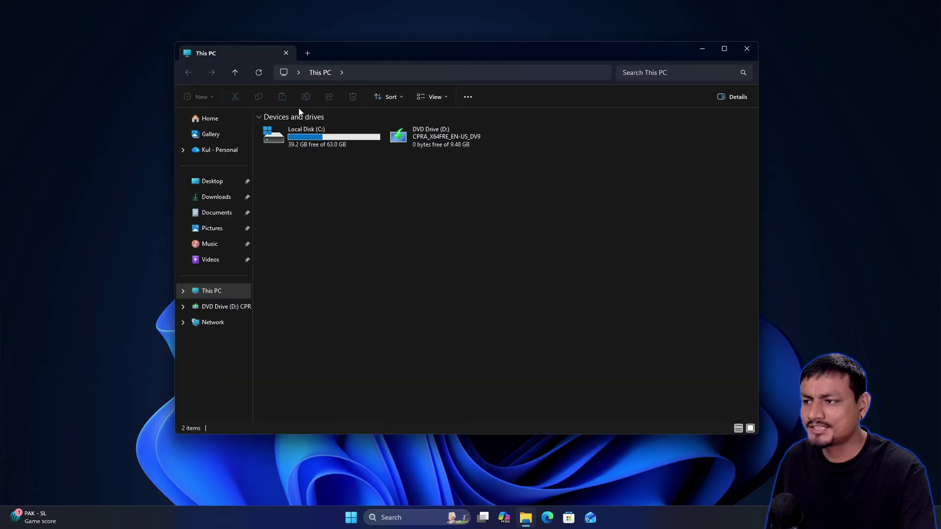
- Check in Folder Options which location File Explorer opens to, and close the dialog
{"action": "left_click", "coordinate": [470, 96]}
{"action": "left_click", "coordinate": [413, 252]}
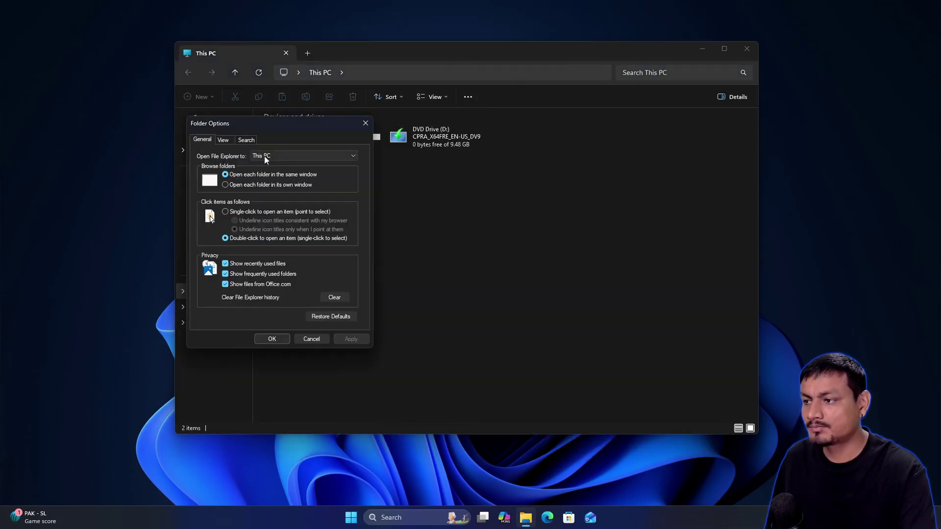
{"action": "left_click", "coordinate": [365, 123]}
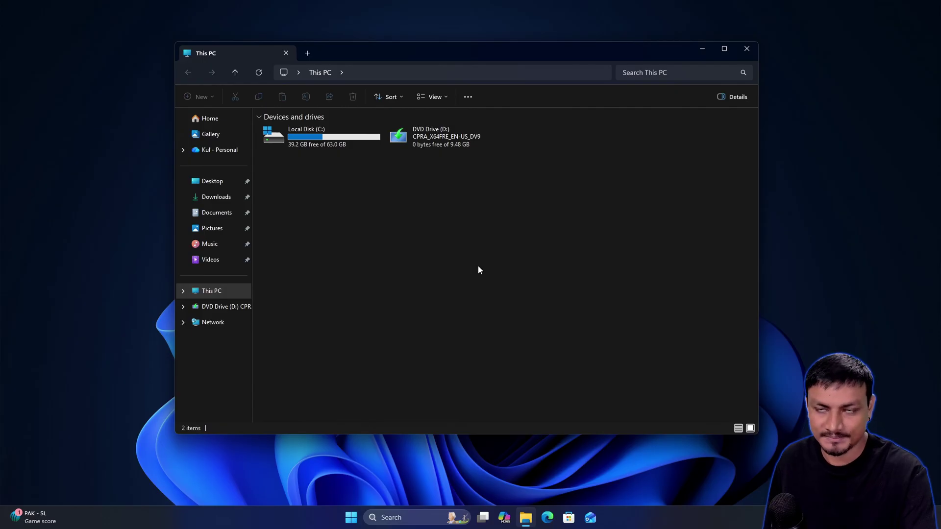
- Close and relaunch File Explorer twice to observe how quickly This PC loads
{"action": "left_click", "coordinate": [741, 49]}
{"action": "key", "text": "super+e"}
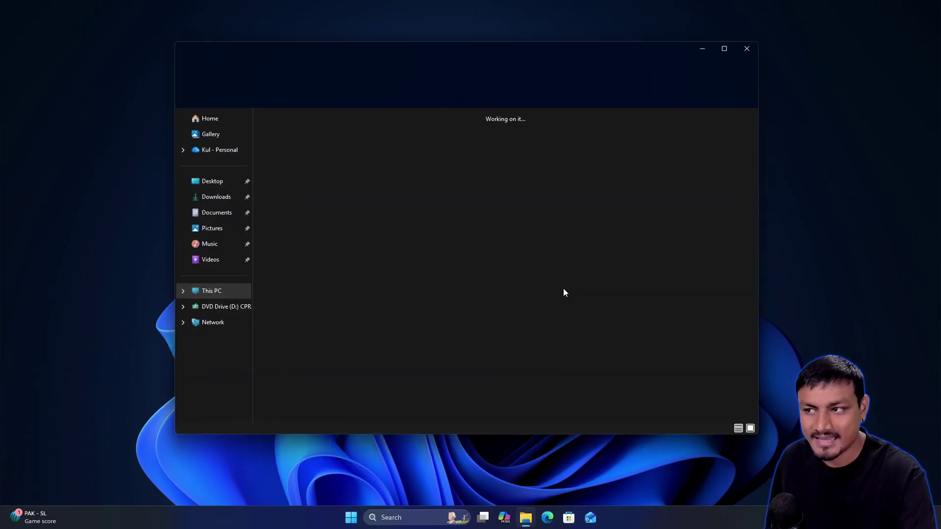
{"action": "left_click", "coordinate": [746, 49]}
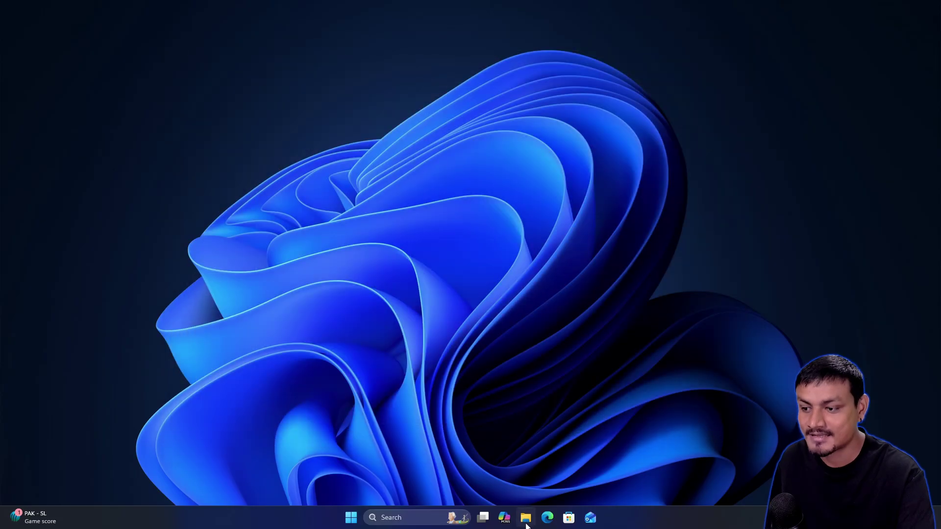
{"action": "key", "text": "super+e"}
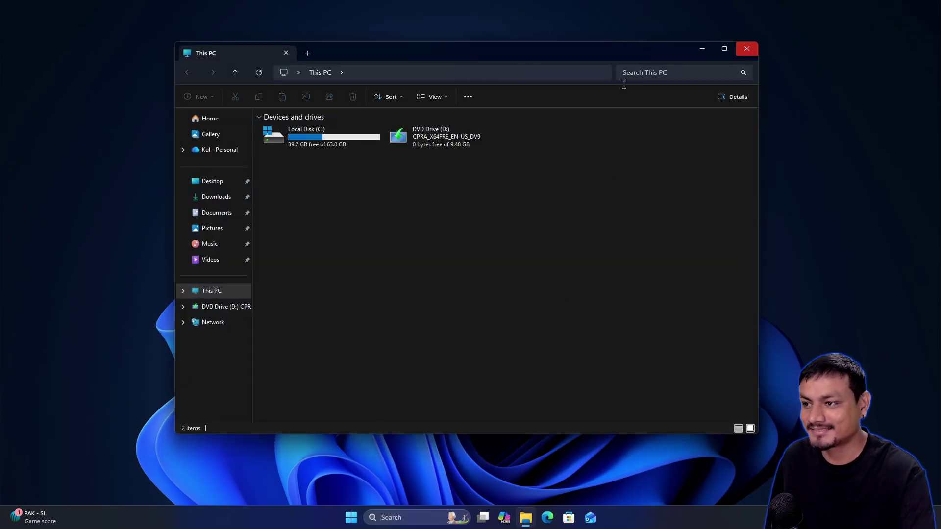
- Set File Explorer to open to Home in Folder Options and confirm the change
{"action": "left_click", "coordinate": [468, 97]}
{"action": "left_click", "coordinate": [407, 252]}
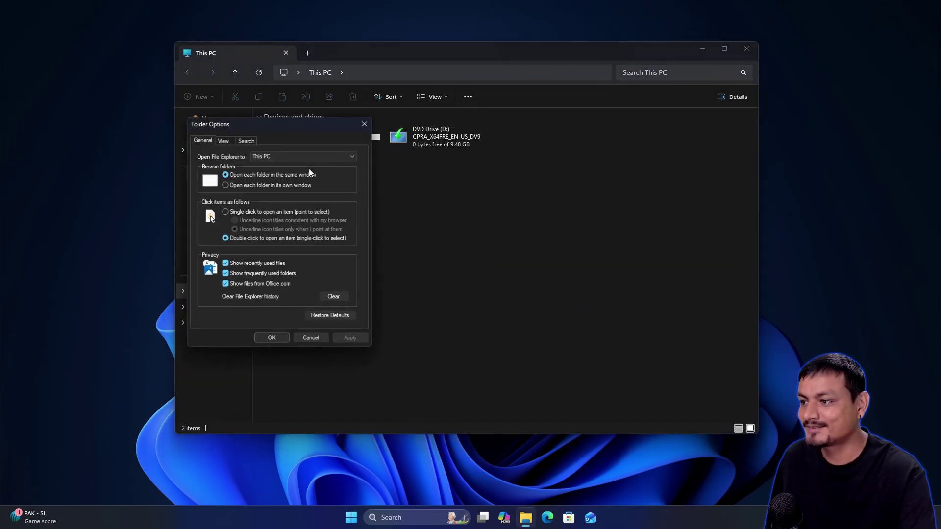
{"action": "left_click", "coordinate": [269, 157]}
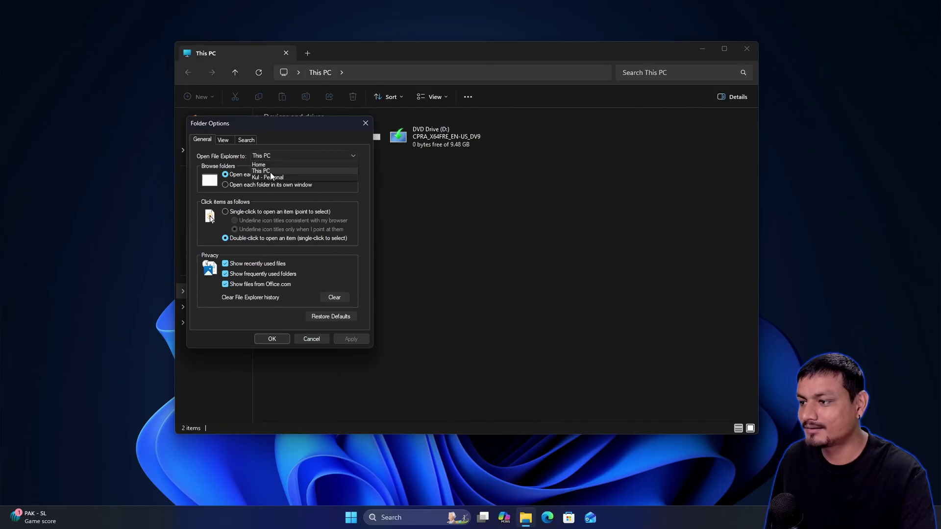
{"action": "left_click", "coordinate": [271, 165]}
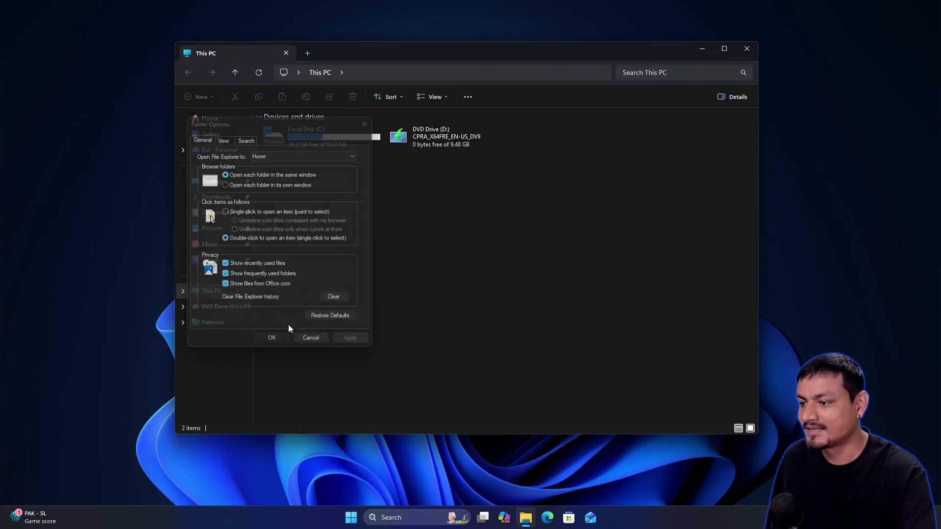
{"action": "left_click", "coordinate": [271, 338]}
- Restart File Explorer twice to test how fast it opens to Home, and close it
{"action": "left_click", "coordinate": [747, 49]}
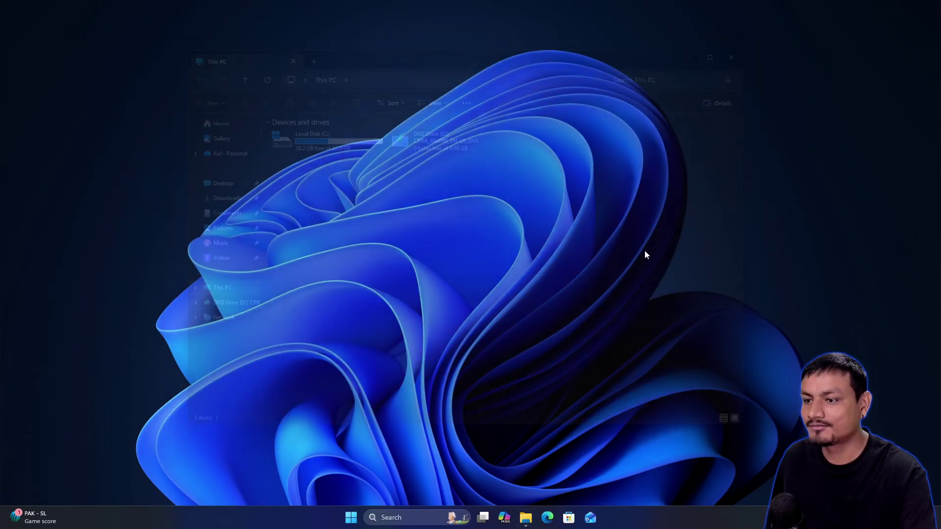
{"action": "left_click", "coordinate": [526, 518]}
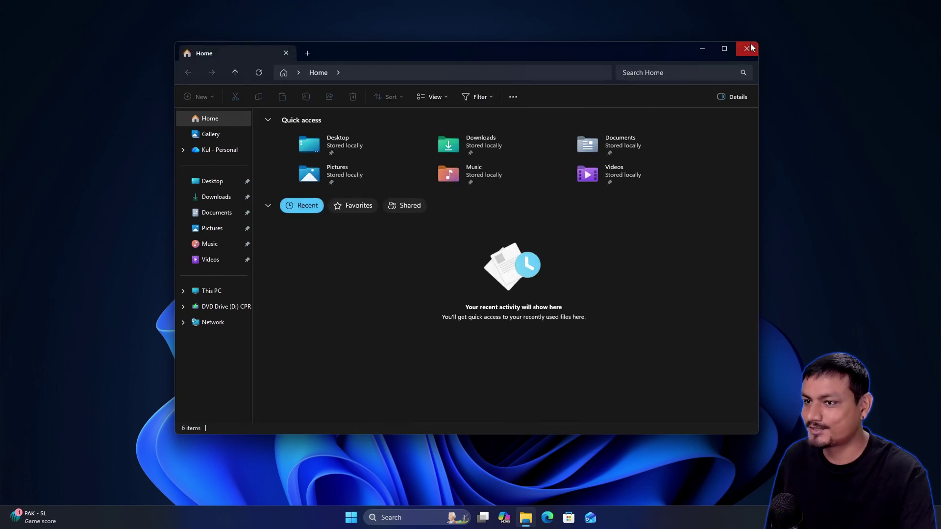
{"action": "left_click", "coordinate": [747, 48]}
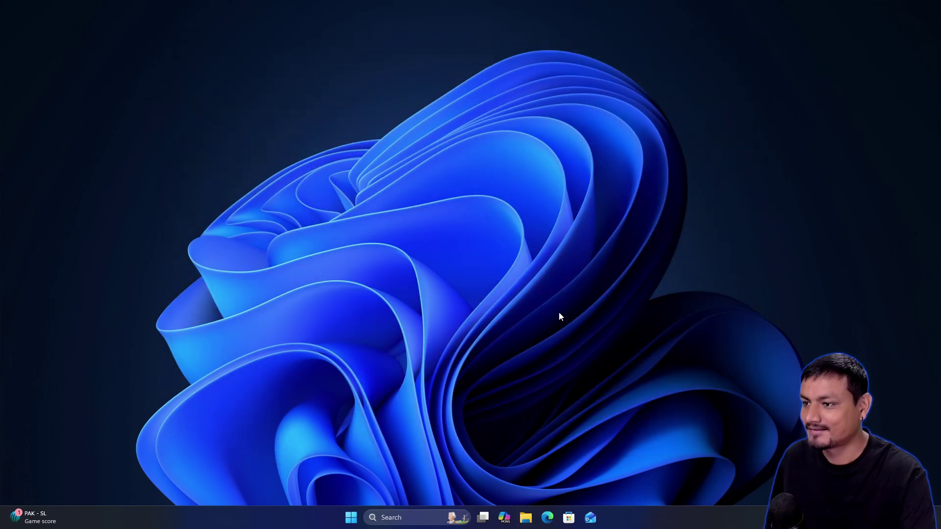
{"action": "left_click", "coordinate": [527, 519]}
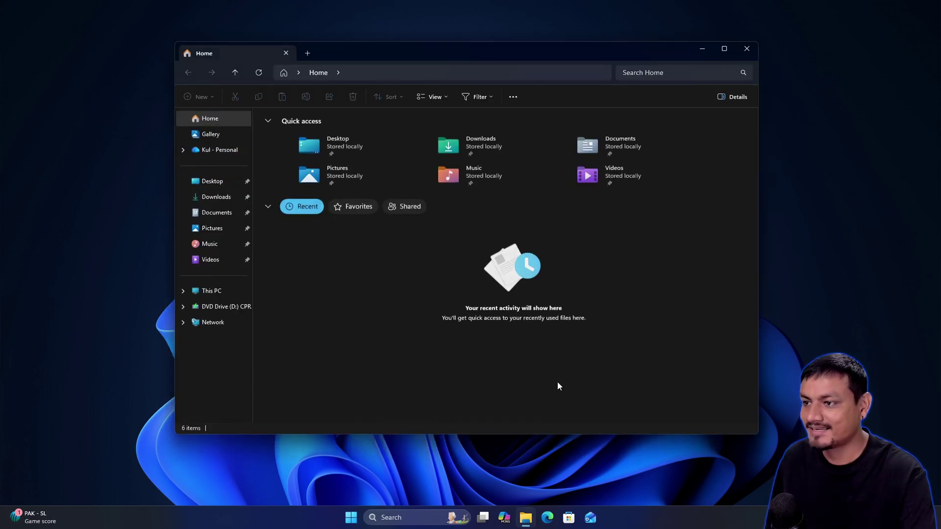
{"action": "left_click", "coordinate": [746, 49]}
- Reopen File Explorer and set it to open to This PC in Folder Options, applying the change
{"action": "left_click", "coordinate": [526, 518]}
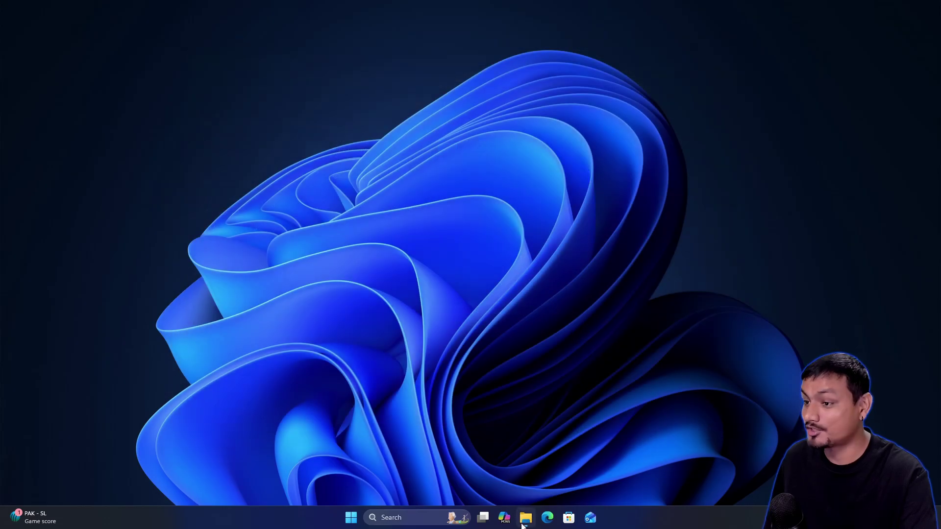
{"action": "left_click", "coordinate": [513, 97]}
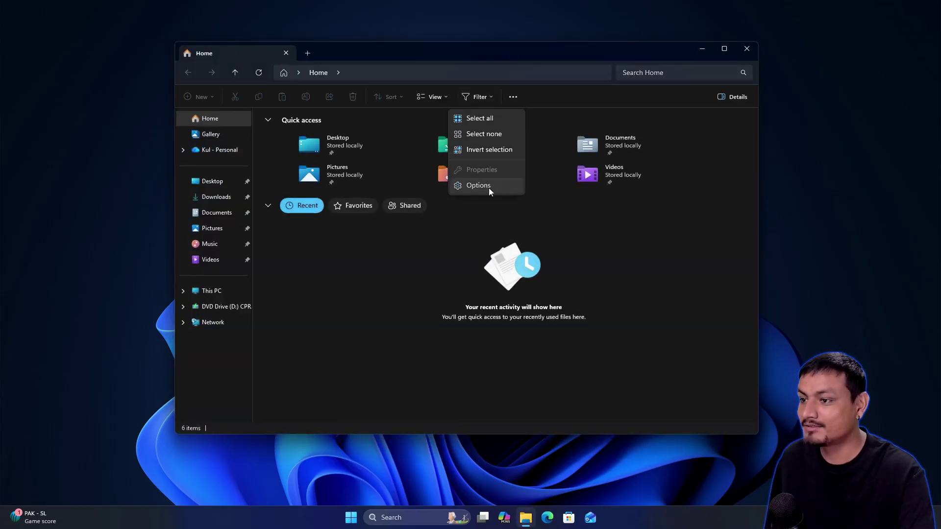
{"action": "left_click", "coordinate": [489, 188]}
{"action": "left_click", "coordinate": [266, 156]}
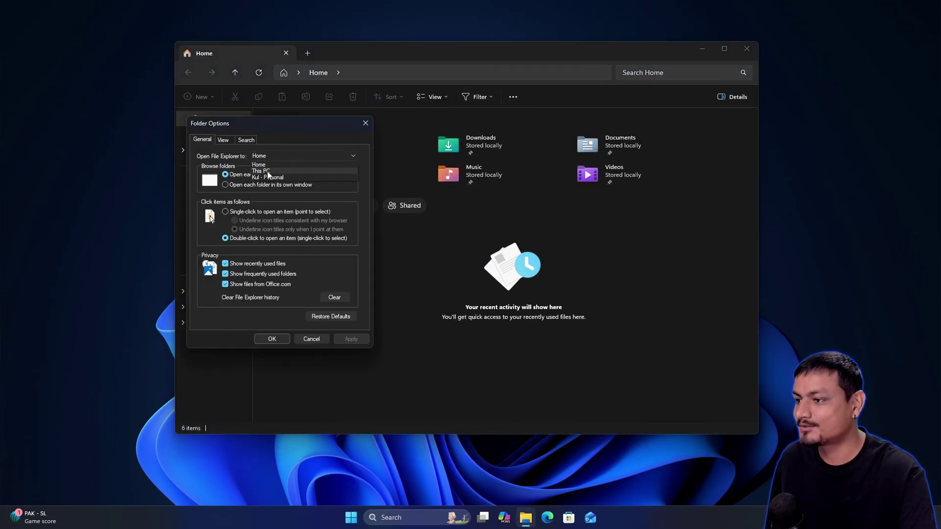
{"action": "left_click", "coordinate": [271, 174]}
{"action": "left_click", "coordinate": [354, 342]}
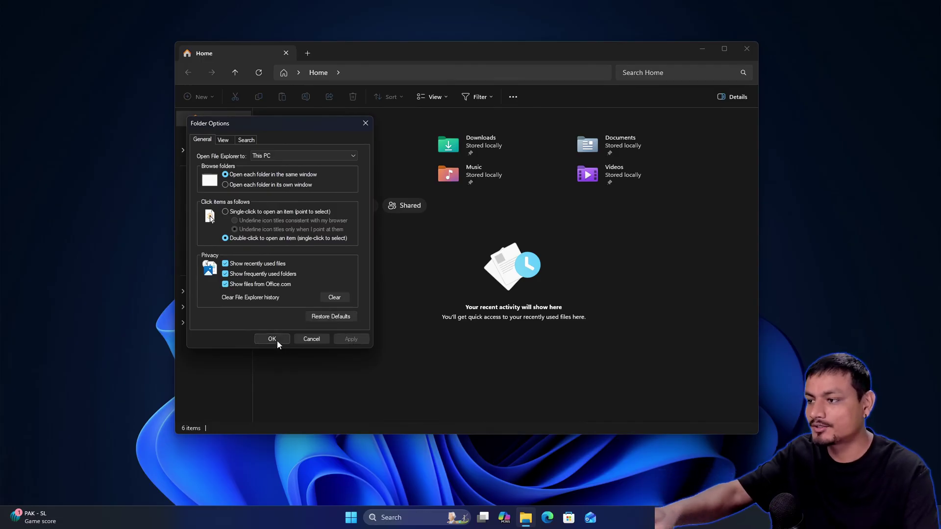
{"action": "left_click", "coordinate": [276, 339]}
- Relaunch File Explorer once to test its speed with the This PC start location, and close it
{"action": "left_click", "coordinate": [747, 48]}
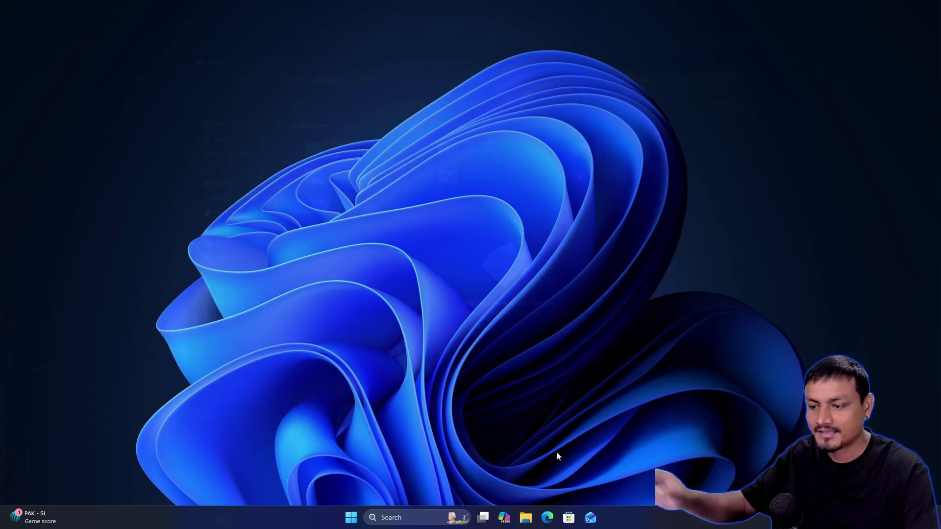
{"action": "key", "text": "super+e"}
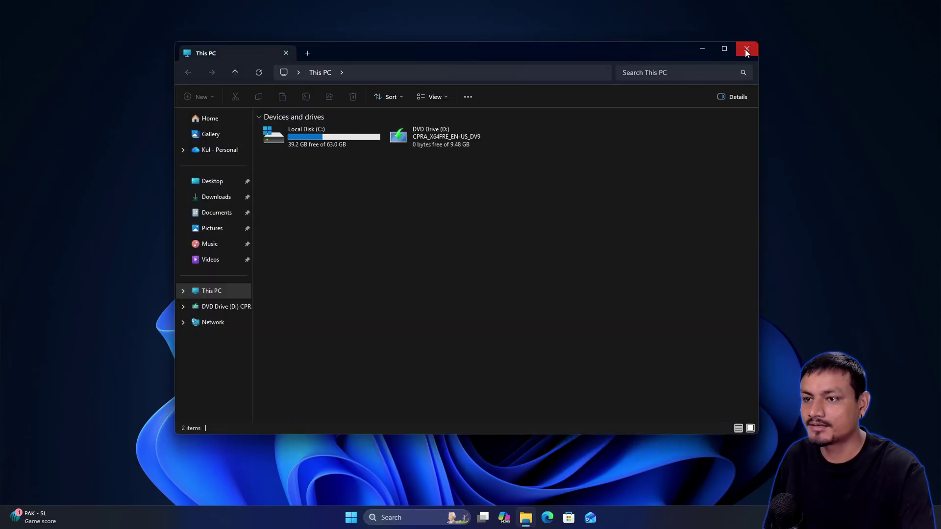
{"action": "left_click", "coordinate": [747, 51]}
- Switch to the Windows 11 Beta virtual machine, launch File Explorer twice to compare its speed, and close it
{"action": "left_click", "coordinate": [576, 7]}
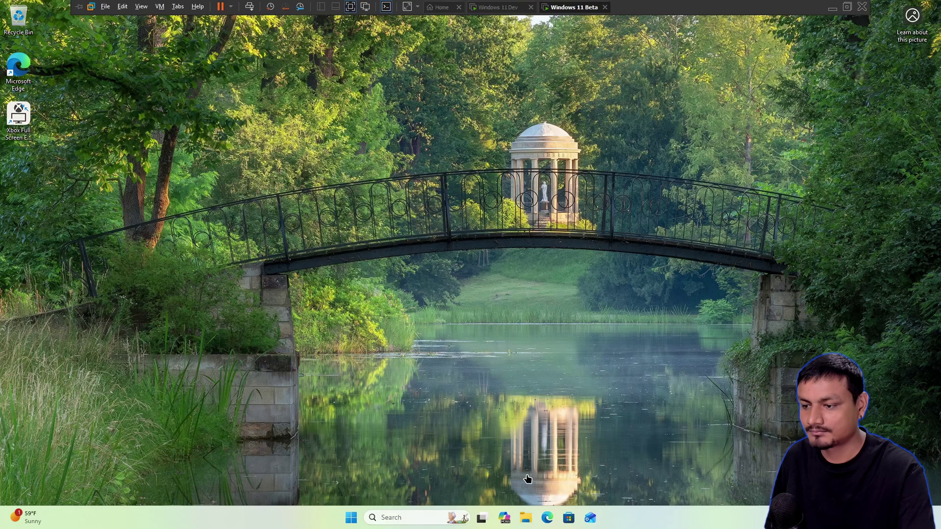
{"action": "left_click", "coordinate": [525, 518]}
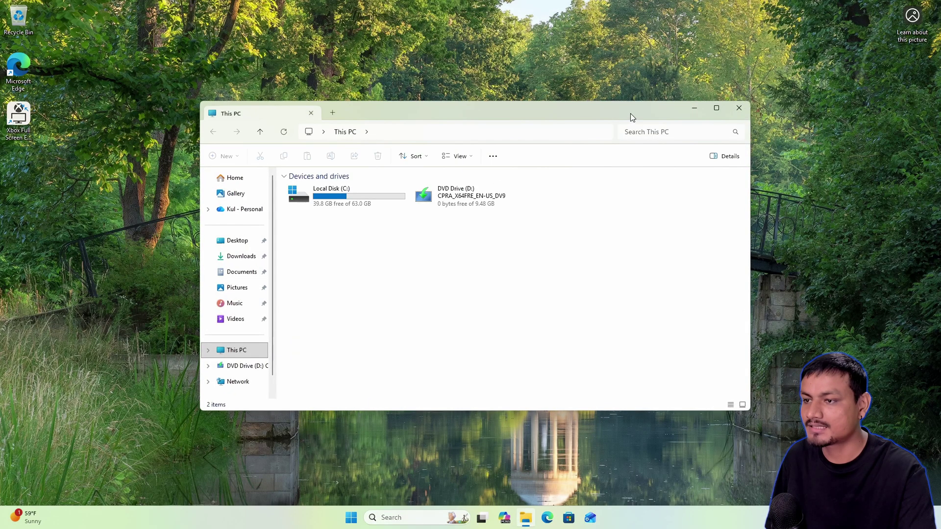
{"action": "left_click", "coordinate": [739, 108]}
{"action": "key", "text": "super+e"}
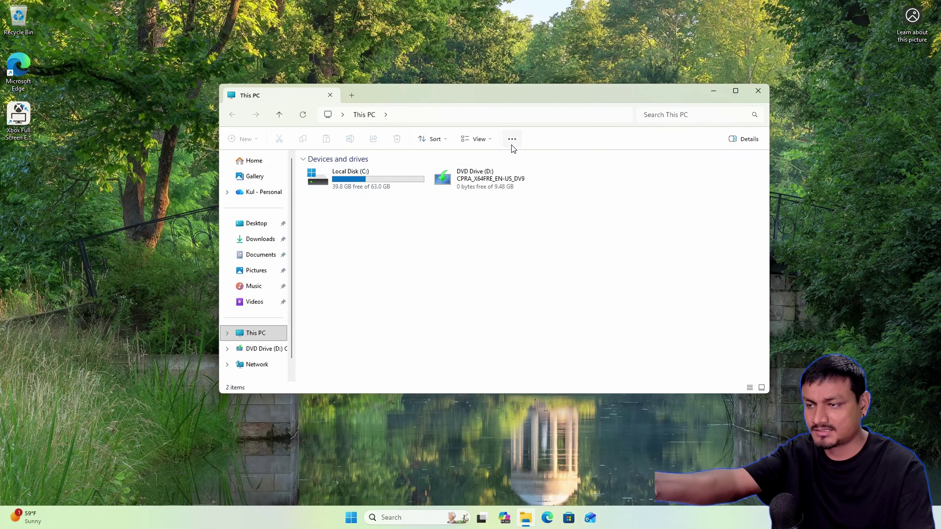
{"action": "left_click", "coordinate": [758, 95]}
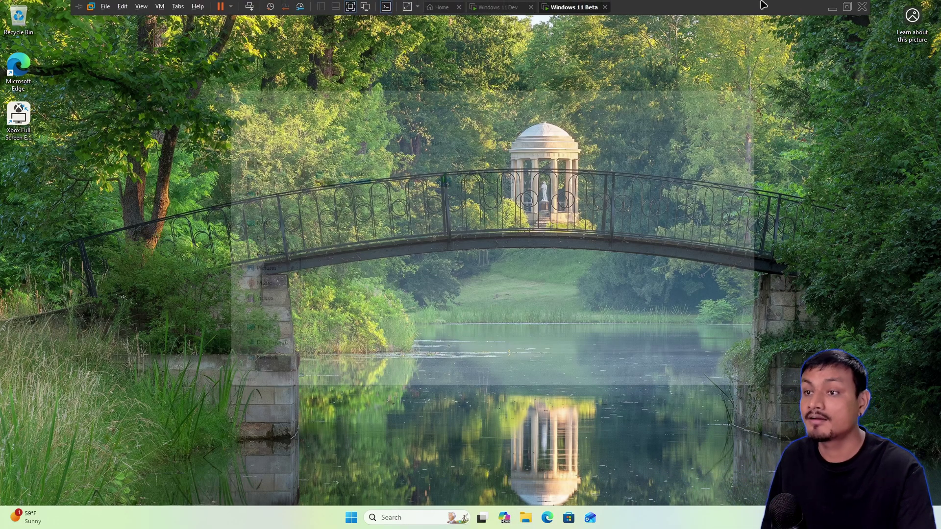
- Minimize the virtual machine window and relaunch File Explorer several times on the host desktop, leaving its window open near the center
{"action": "left_click", "coordinate": [840, 9]}
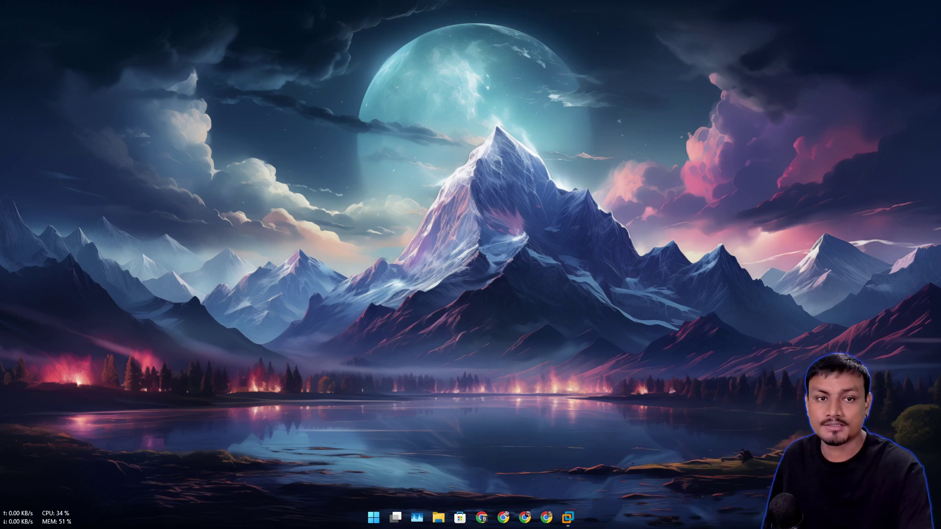
{"action": "key", "text": "super+e"}
{"action": "left_click", "coordinate": [607, 103]}
{"action": "key", "text": "super+e"}
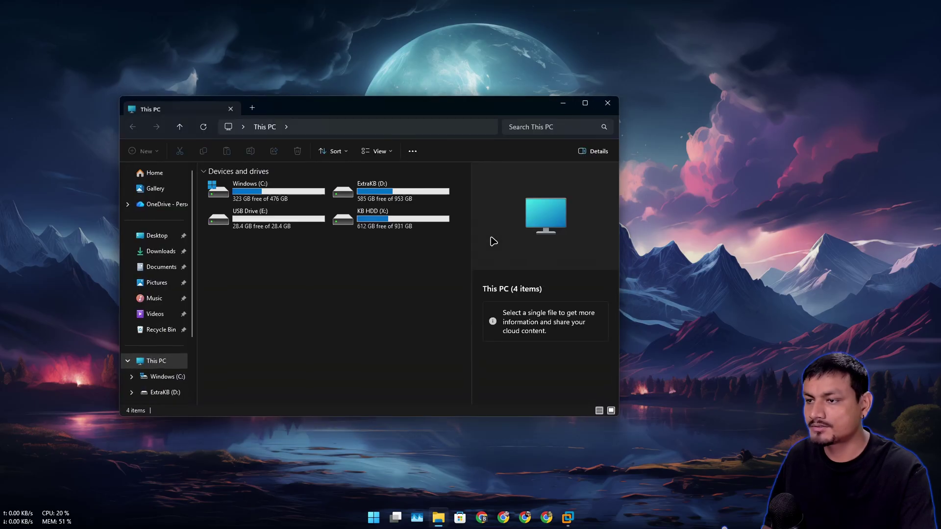
{"action": "left_click", "coordinate": [608, 103]}
{"action": "key", "text": "super+e"}
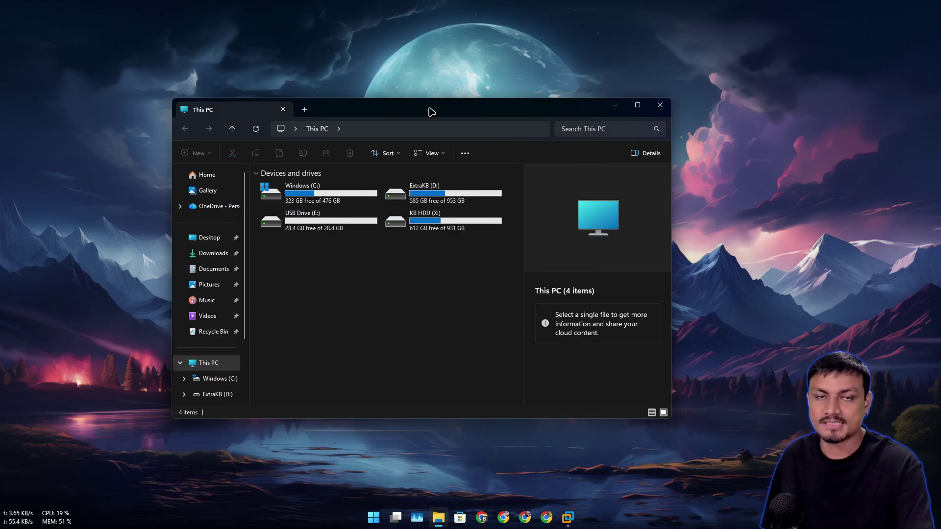
{"action": "left_click_drag", "start_coordinate": [432, 112], "coordinate": [445, 105]}
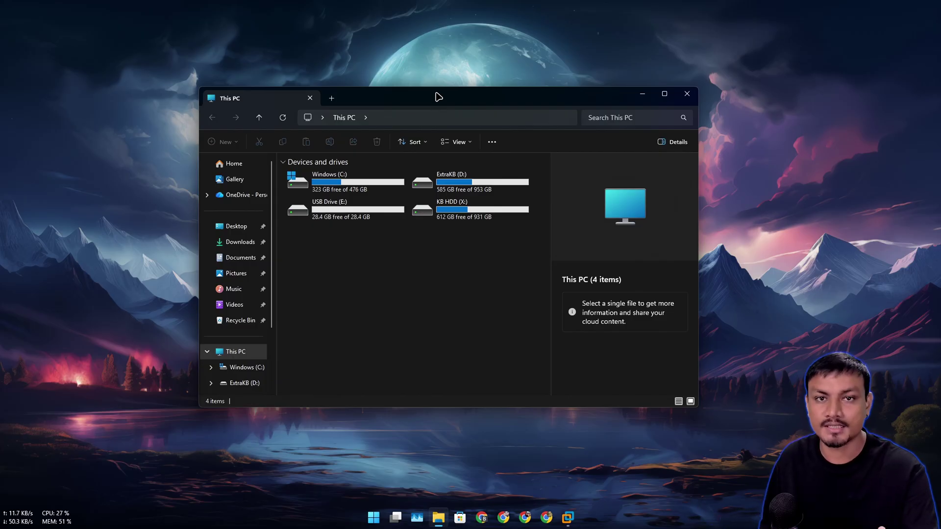
{"action": "left_click_drag", "start_coordinate": [438, 97], "coordinate": [421, 83]}
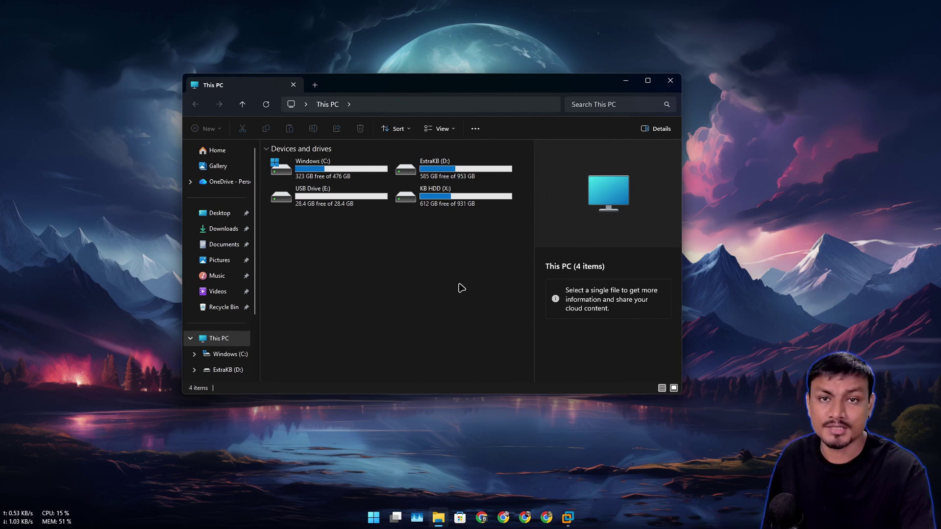
- Open the properties of the KB HDD (X:) drive to examine the dialog's appearance against File Explorer, and dismiss it without applying changes
{"action": "right_click", "coordinate": [427, 198]}
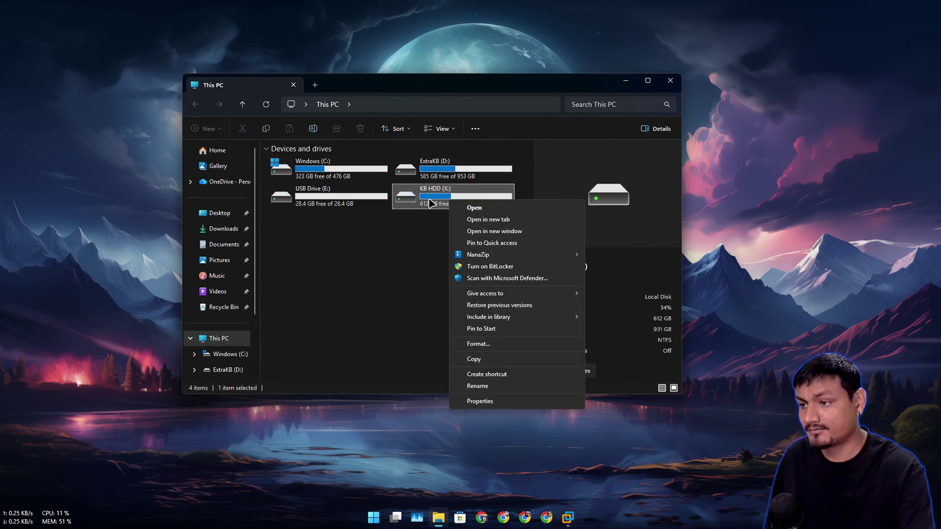
{"action": "left_click", "coordinate": [450, 399]}
{"action": "left_click_drag", "start_coordinate": [536, 201], "coordinate": [412, 213]}
{"action": "left_click", "coordinate": [277, 101]}
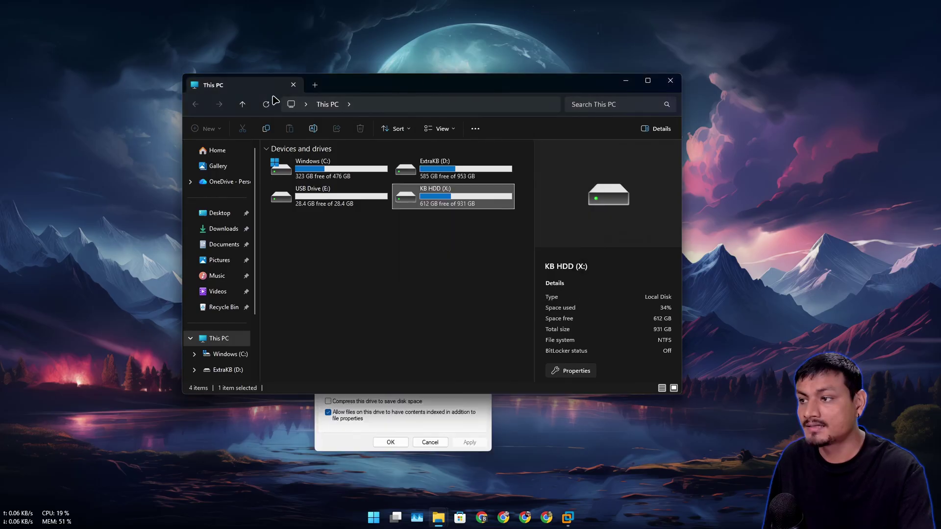
{"action": "left_click_drag", "start_coordinate": [391, 88], "coordinate": [426, 79]}
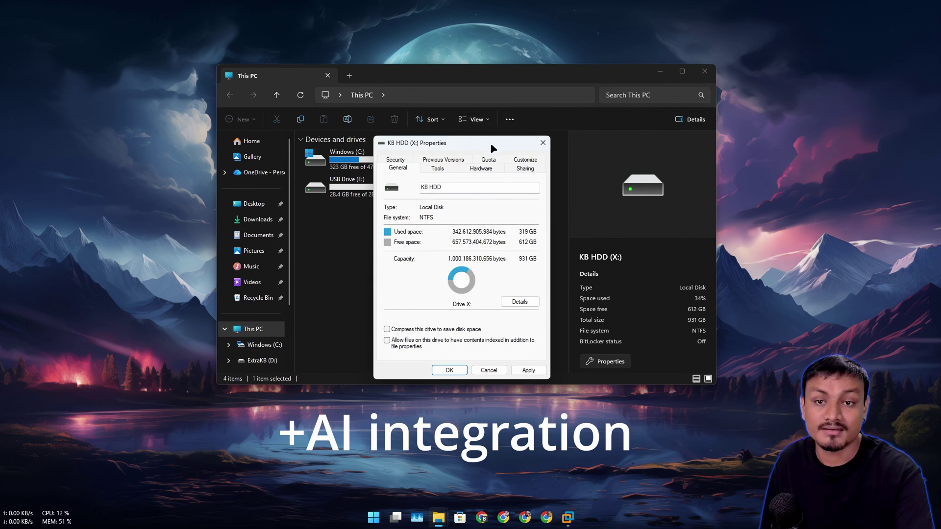
{"action": "key", "text": "Escape"}
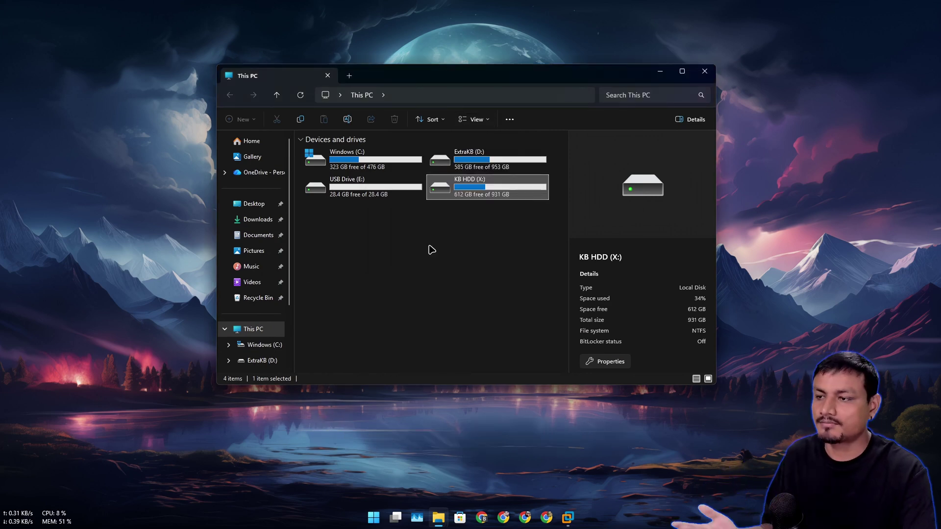
- Confirm This PC as the start location in File Explorer's Folder Options on the host, close the window and relaunch File Explorer
{"action": "left_click", "coordinate": [509, 120]}
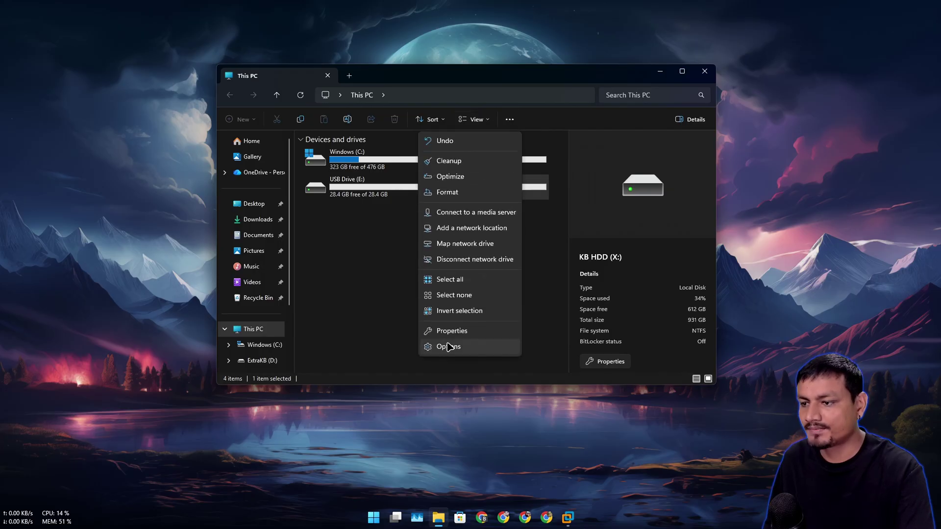
{"action": "left_click", "coordinate": [454, 349]}
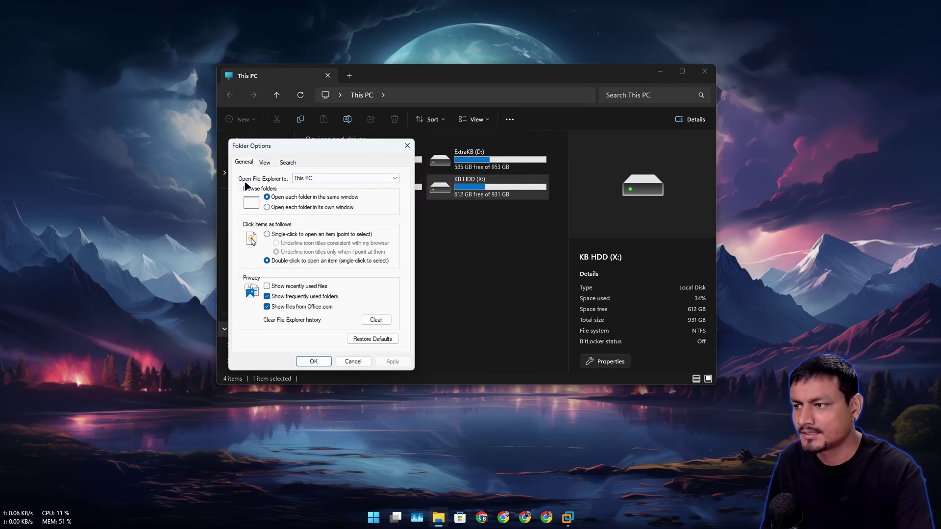
{"action": "left_click", "coordinate": [310, 179]}
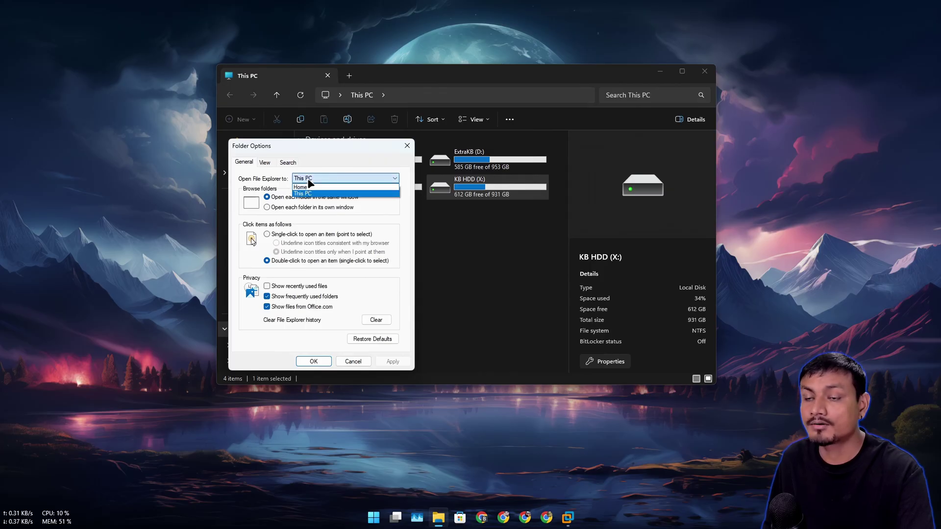
{"action": "left_click", "coordinate": [309, 182]}
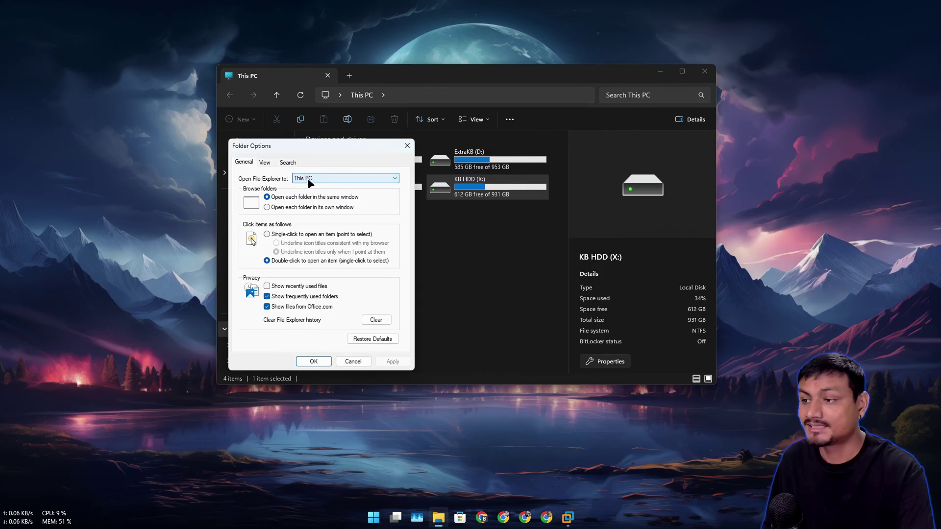
{"action": "left_click", "coordinate": [313, 361]}
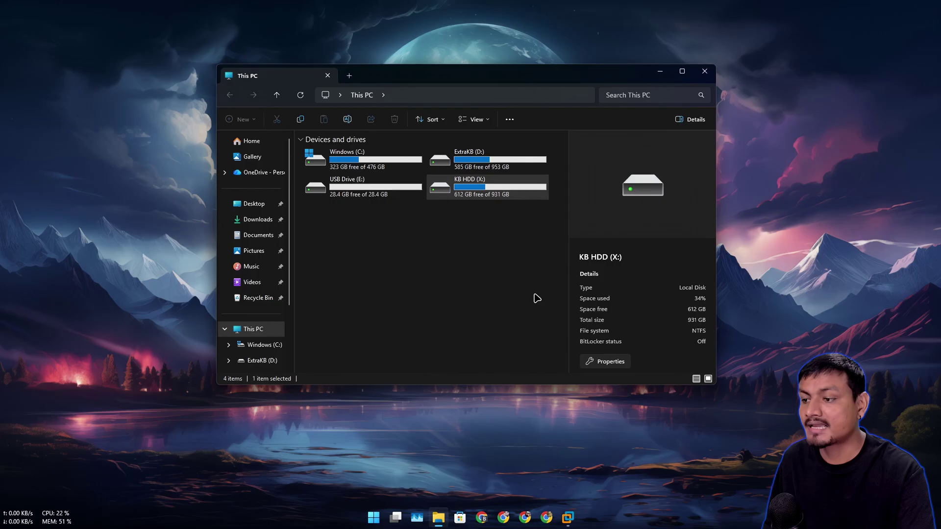
{"action": "left_click", "coordinate": [704, 74]}
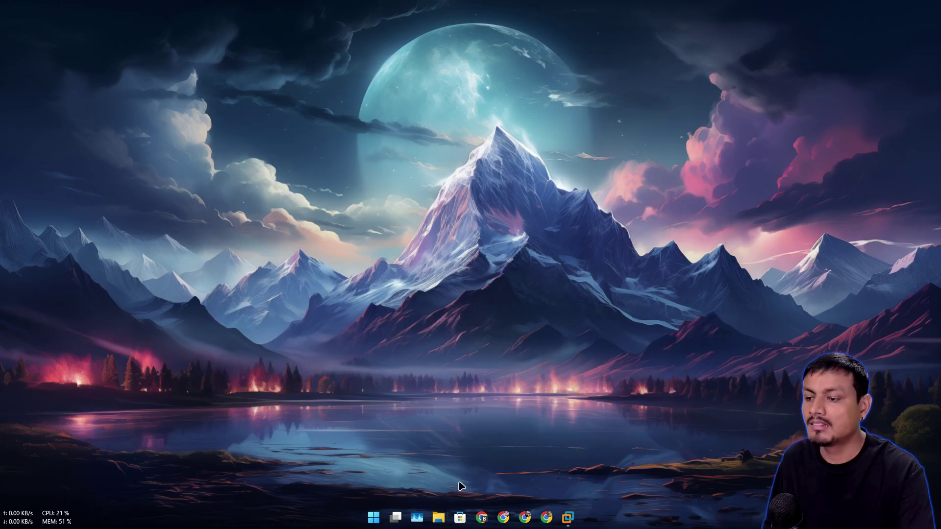
{"action": "left_click", "coordinate": [438, 518]}
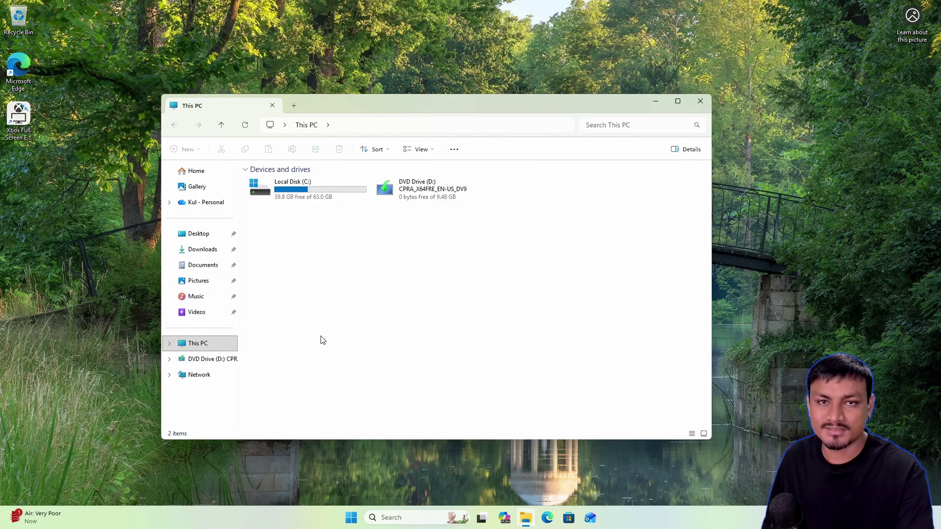
- In the Windows 11 Beta virtual machine, open File Explorer's Folder Options and examine the advanced view settings for a window preloading option
{"action": "right_click", "coordinate": [206, 344]}
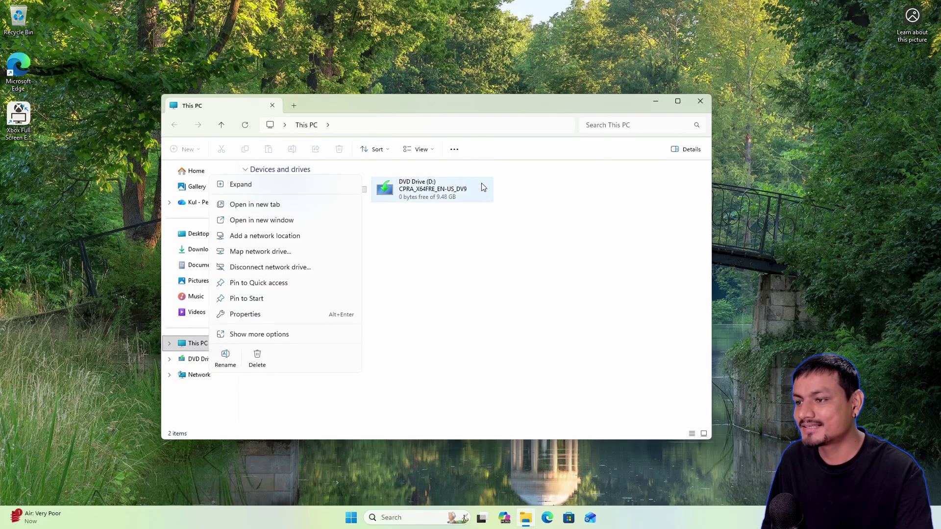
{"action": "key", "text": "Escape"}
{"action": "left_click", "coordinate": [454, 150]}
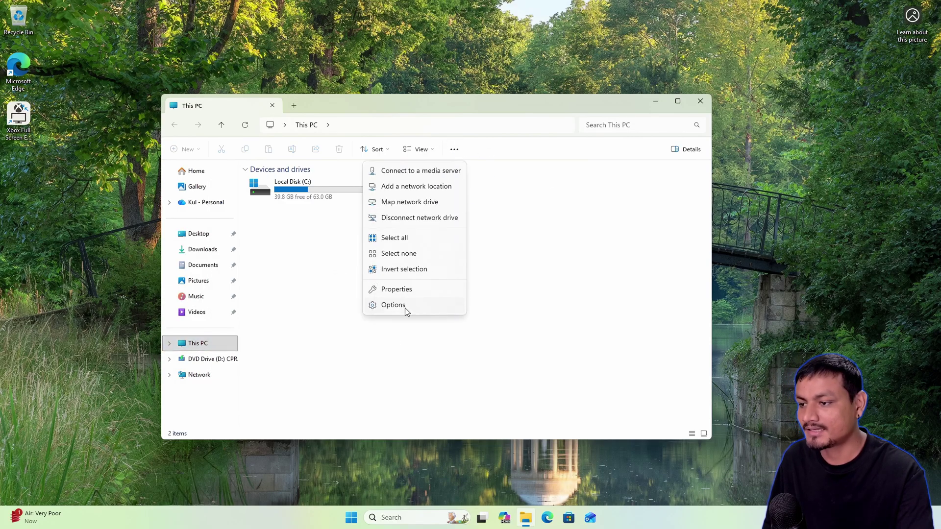
{"action": "left_click", "coordinate": [387, 306]}
{"action": "left_click_drag", "start_coordinate": [259, 183], "coordinate": [501, 155]}
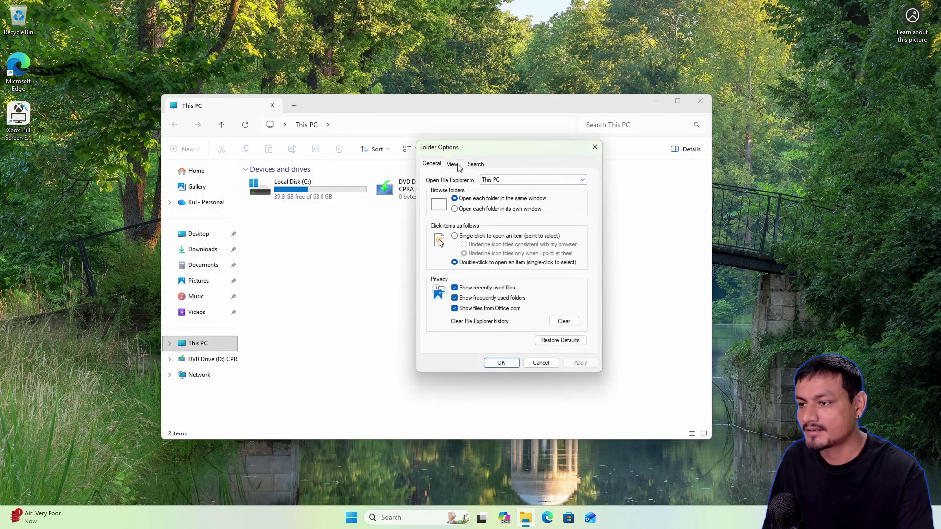
{"action": "left_click", "coordinate": [452, 164]}
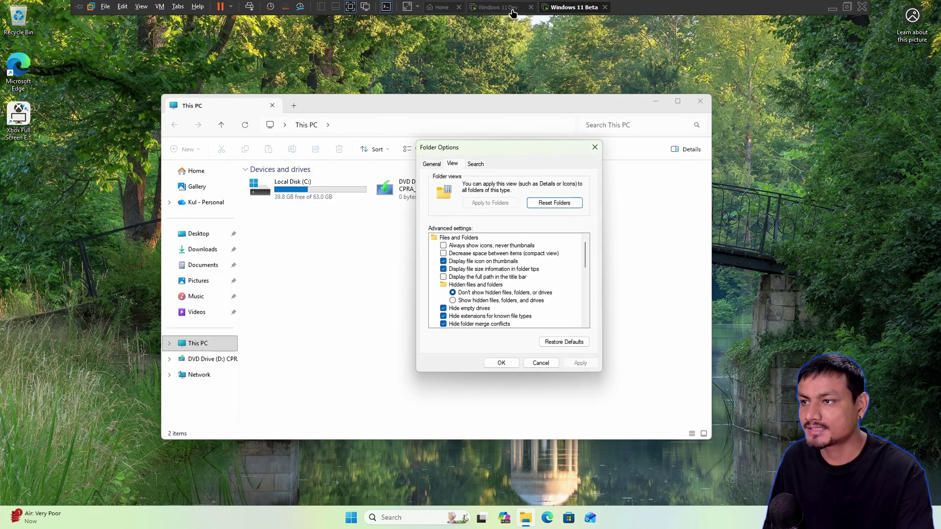
- In the Windows 11 Dev virtual machine, disable window preloading for faster launch times in File Explorer's Folder Options, and close File Explorer
{"action": "left_click", "coordinate": [505, 8]}
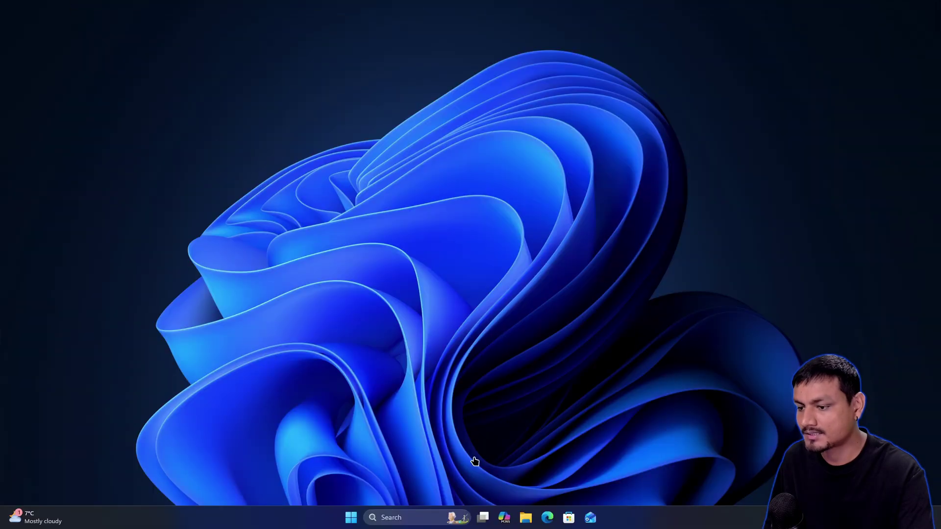
{"action": "left_click", "coordinate": [526, 517]}
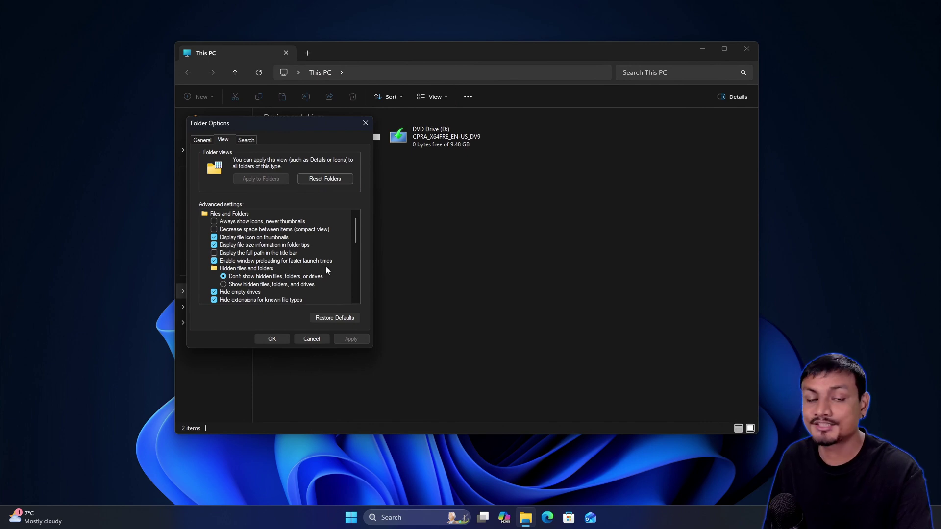
{"action": "left_click", "coordinate": [215, 261]}
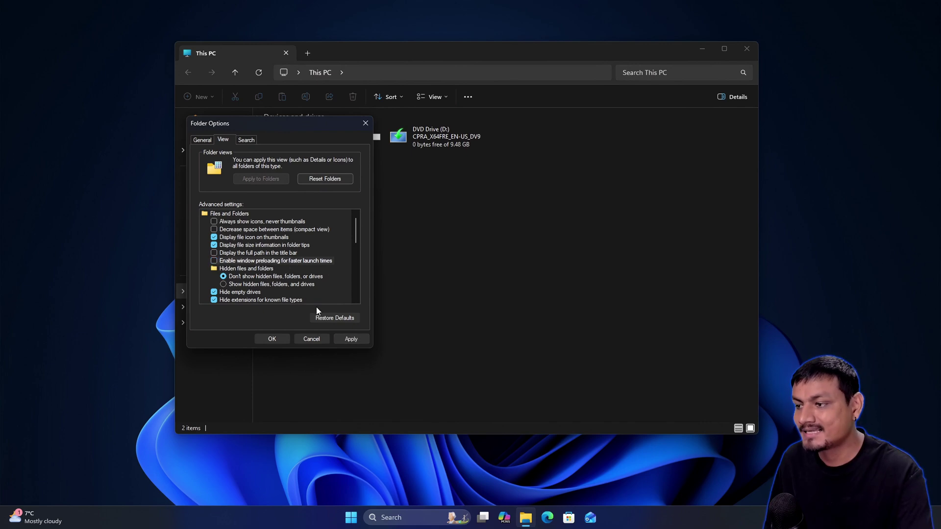
{"action": "left_click", "coordinate": [349, 338]}
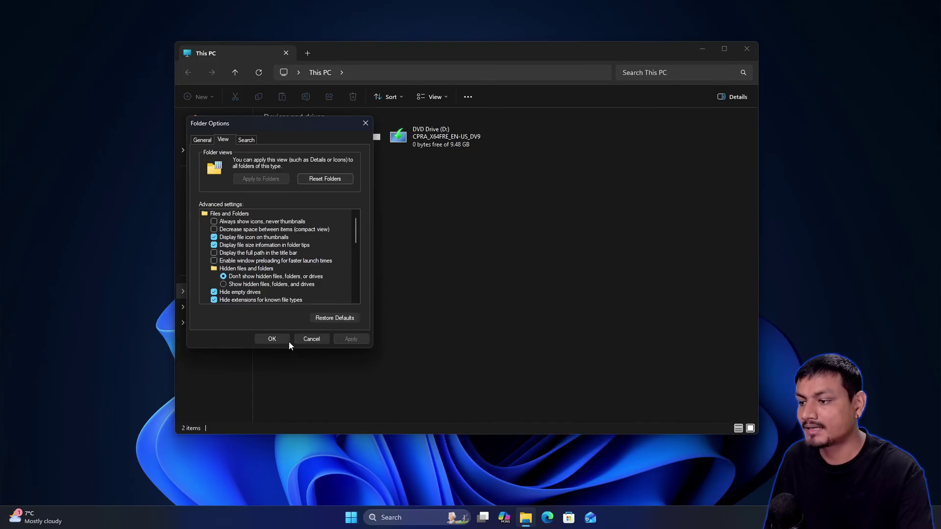
{"action": "left_click", "coordinate": [273, 339]}
{"action": "left_click", "coordinate": [746, 49]}
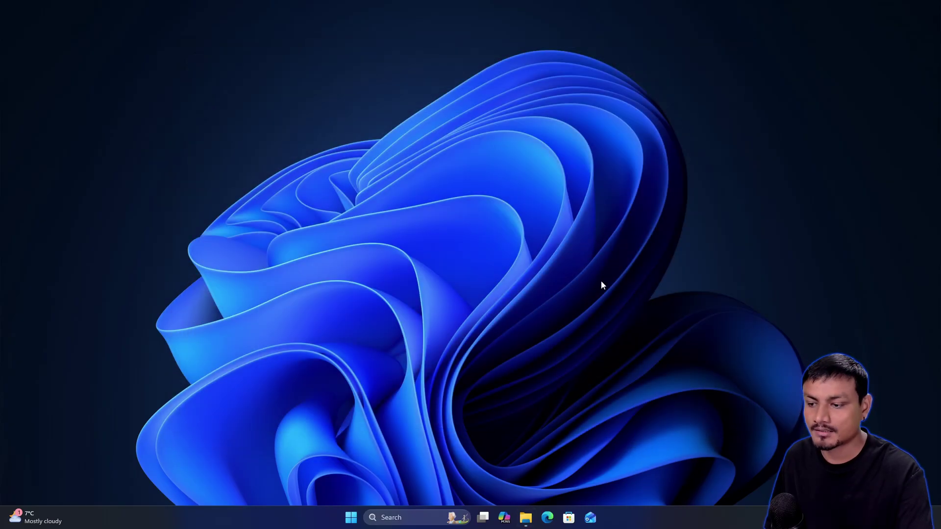
- Launch File Explorer twice to test its speed without window preloading, close it, and minimize the virtual machine window
{"action": "key", "text": "super+e"}
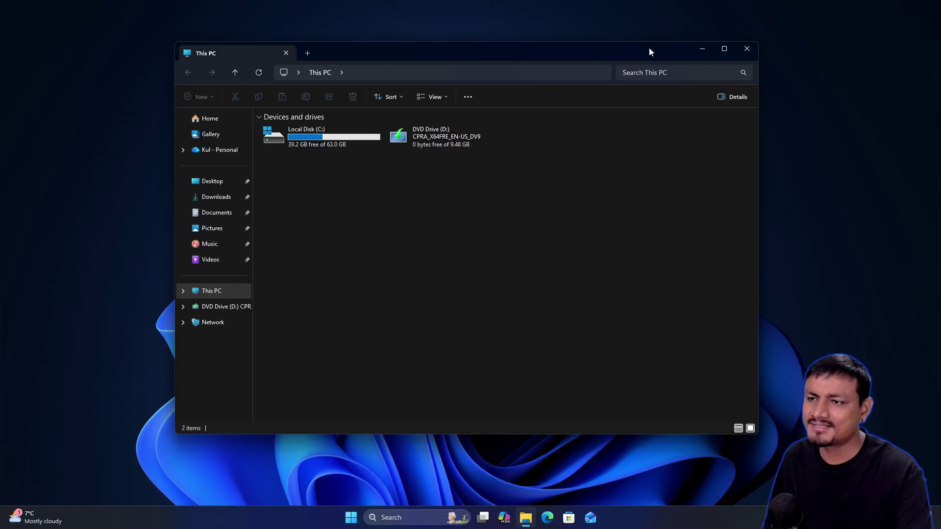
{"action": "mouse_move", "coordinate": [650, 49]}
{"action": "left_mouse_down"}
{"action": "mouse_move", "coordinate": [629, 65]}
{"action": "mouse_move", "coordinate": [649, 65]}
{"action": "left_mouse_up"}
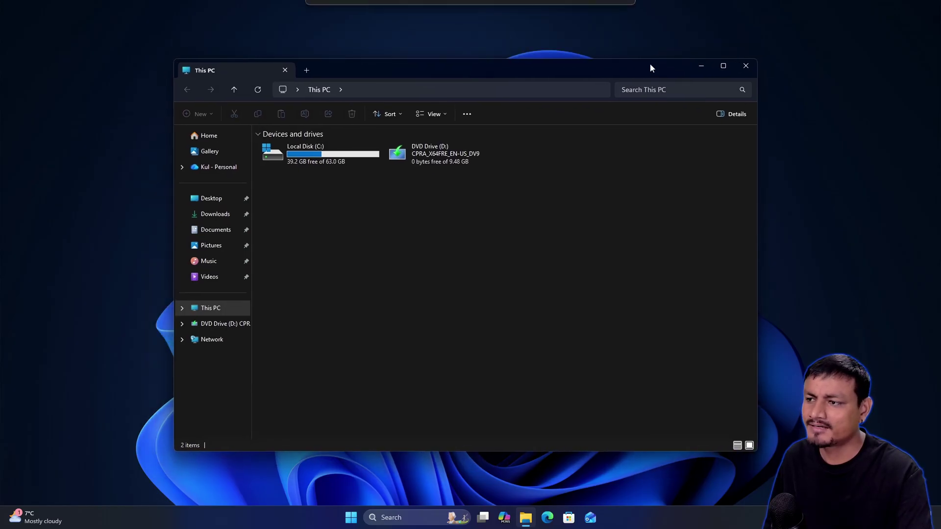
{"action": "left_click", "coordinate": [745, 65]}
{"action": "left_click", "coordinate": [526, 518]}
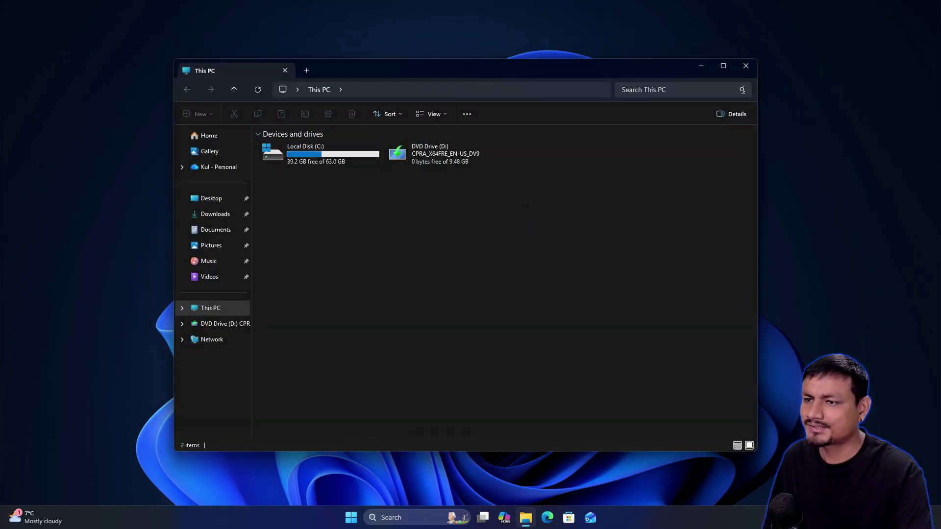
{"action": "left_click", "coordinate": [745, 65]}
{"action": "mouse_move", "coordinate": [802, 10]}
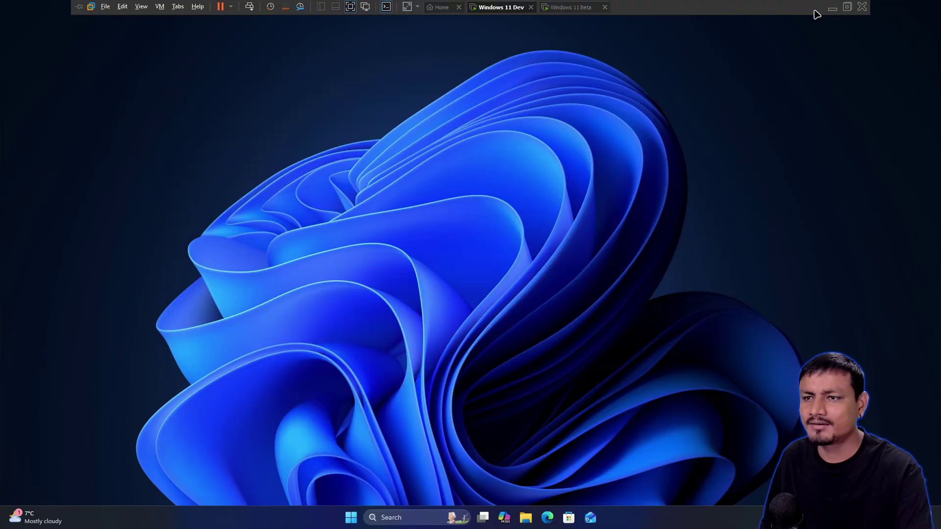
{"action": "left_click", "coordinate": [833, 8]}
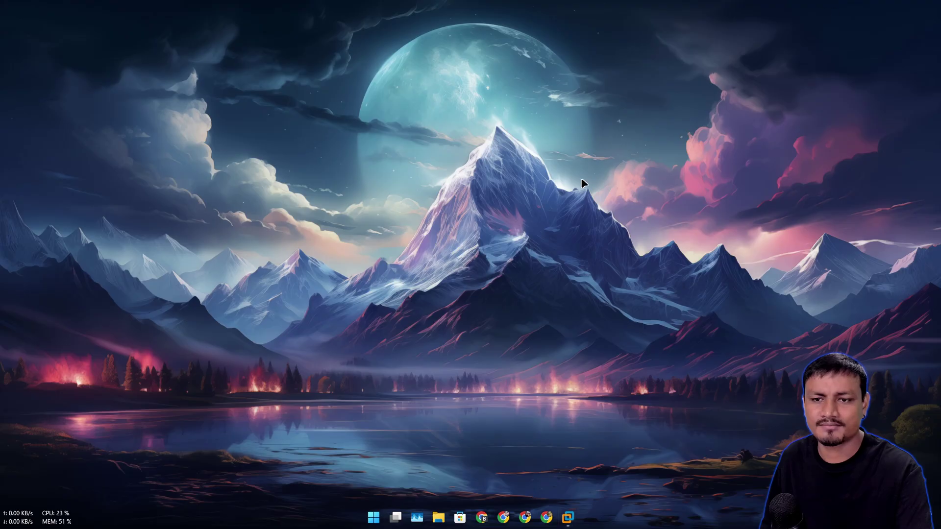